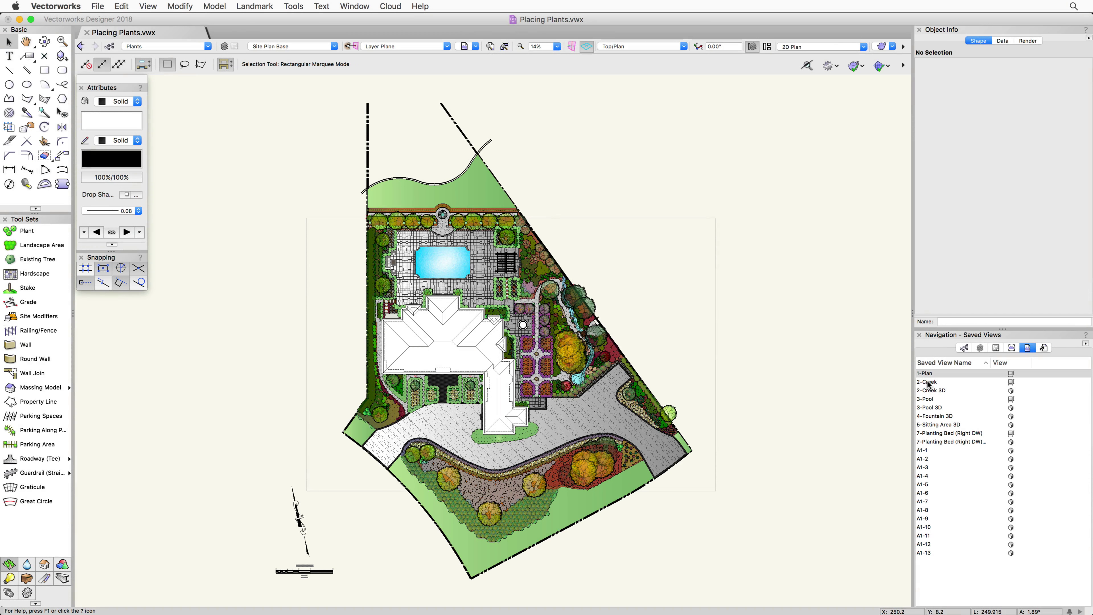
# Review the 2-Creek, 3-Pool and 1-Plan saved views, finishing on the 7-Planting Bed (Right DW) view.
pyautogui.doubleClick(928, 381)
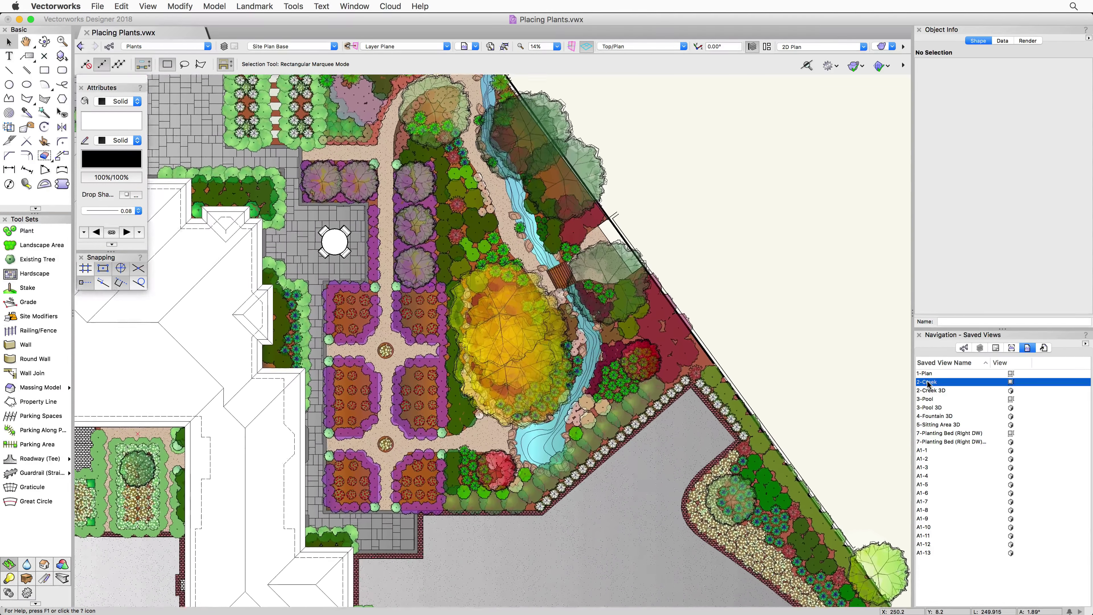
pyautogui.doubleClick(927, 400)
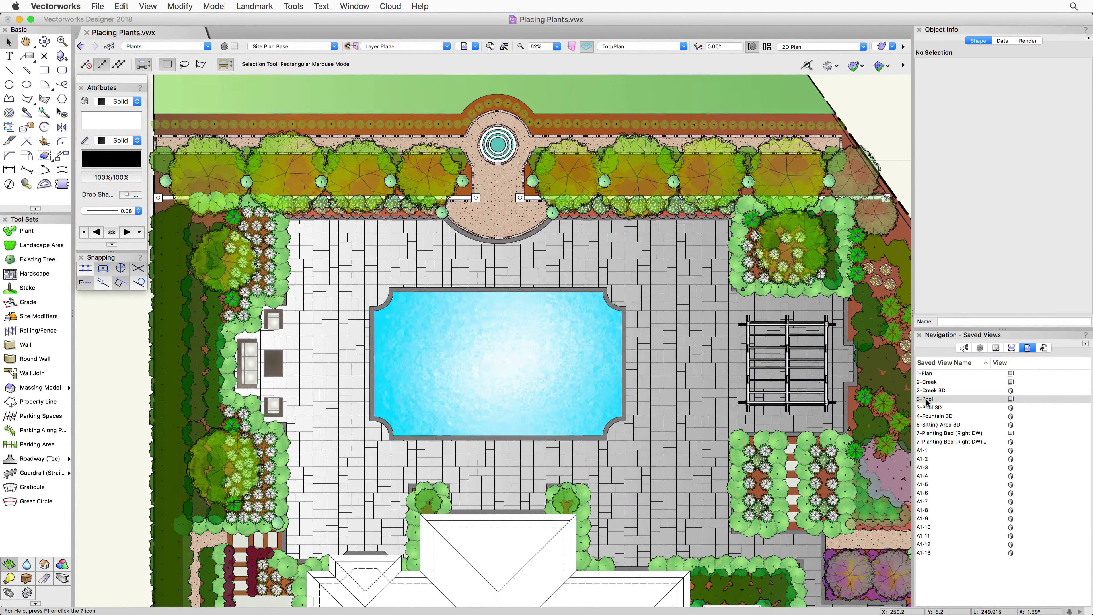
pyautogui.doubleClick(925, 374)
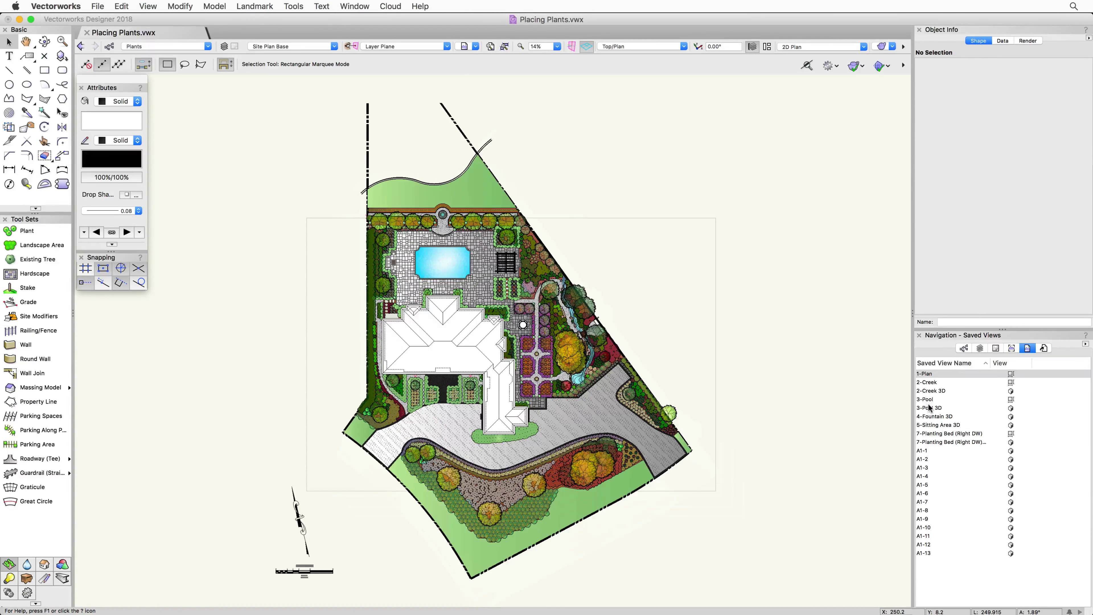
pyautogui.doubleClick(928, 433)
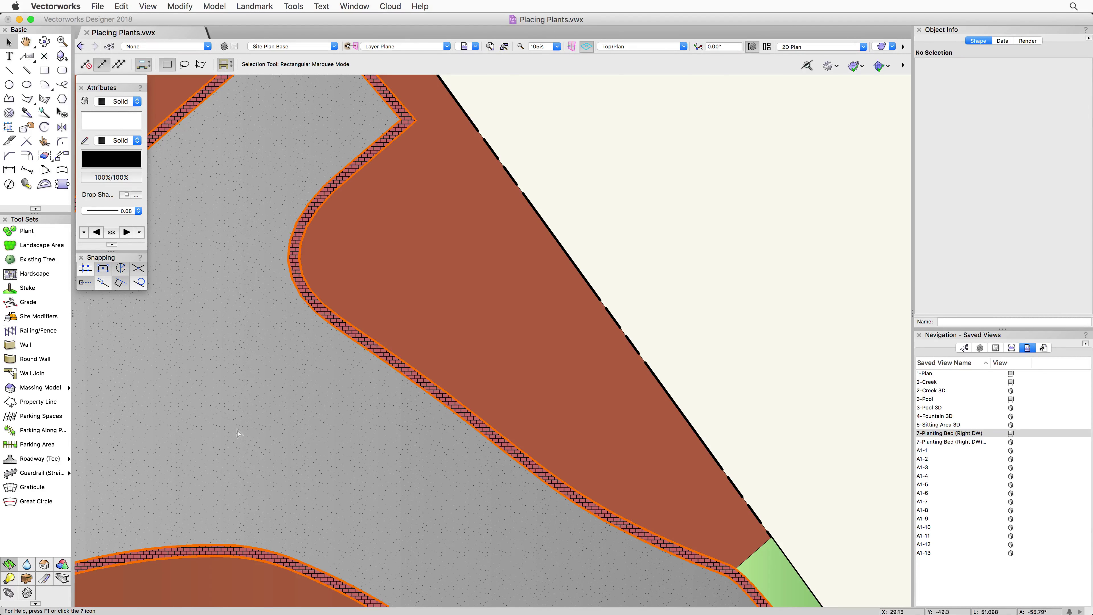
# Start the Plant tool, open its plant definition chooser and widen the library tree so the file names are readable.
pyautogui.click(49, 233)
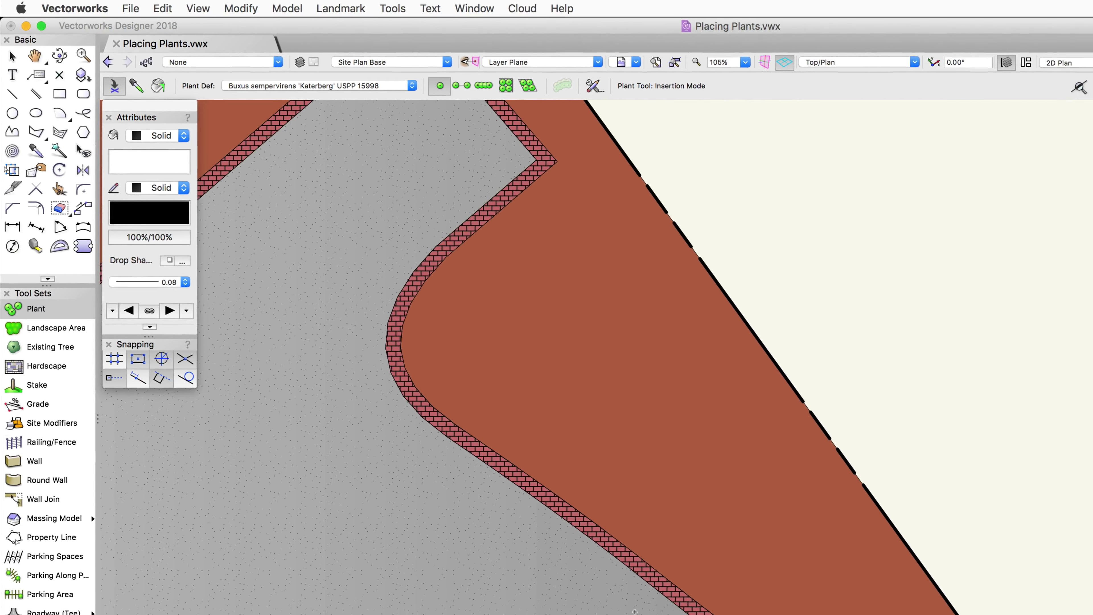
pyautogui.click(390, 80)
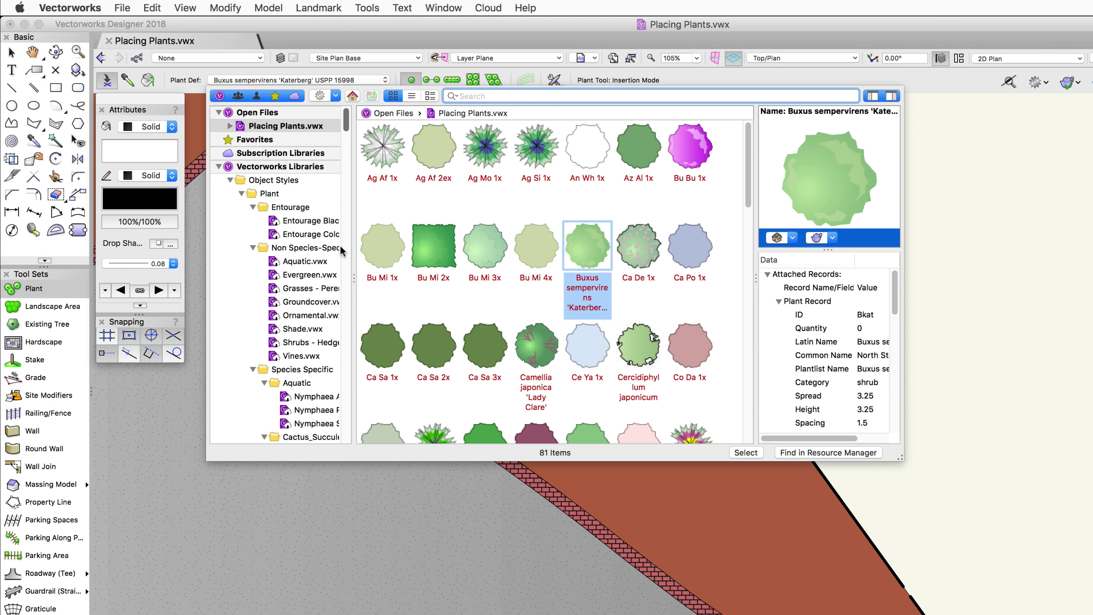
pyautogui.moveTo(357, 277); pyautogui.dragTo(430, 277)
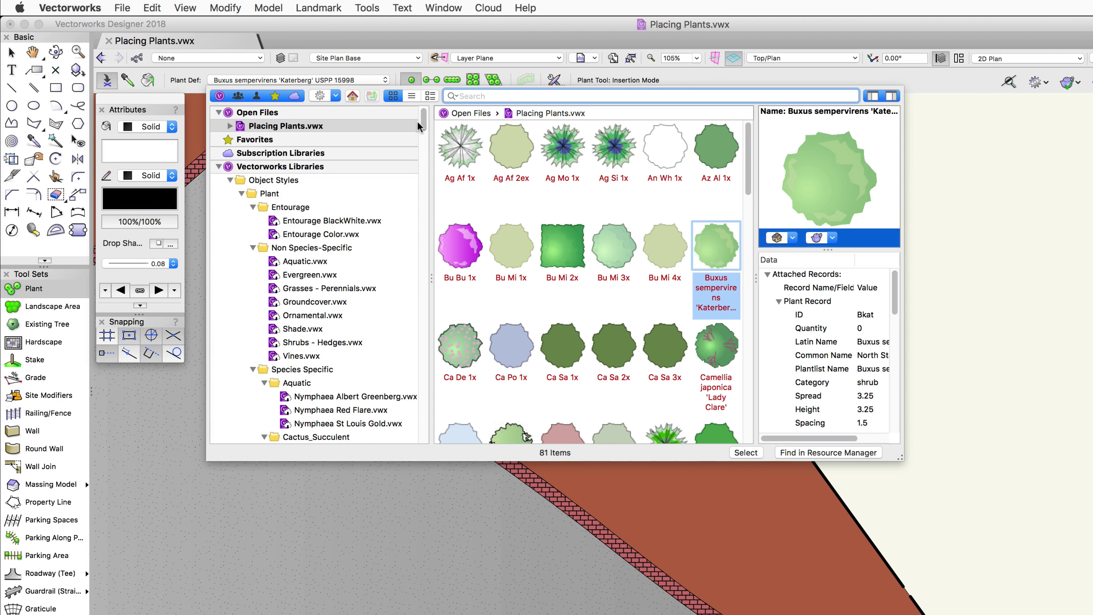
# Browse the Vectorworks Libraries plant files, previewing Evergreen, Ornamental, Nymphaea Albert Greenberg and Agave desmettiana Variegata.
pyautogui.scroll(-5, 421, 128)
pyautogui.moveTo(423, 129)
pyautogui.mouseDown()
pyautogui.moveTo(423, 224)
pyautogui.moveTo(423, 126)
pyautogui.mouseUp()
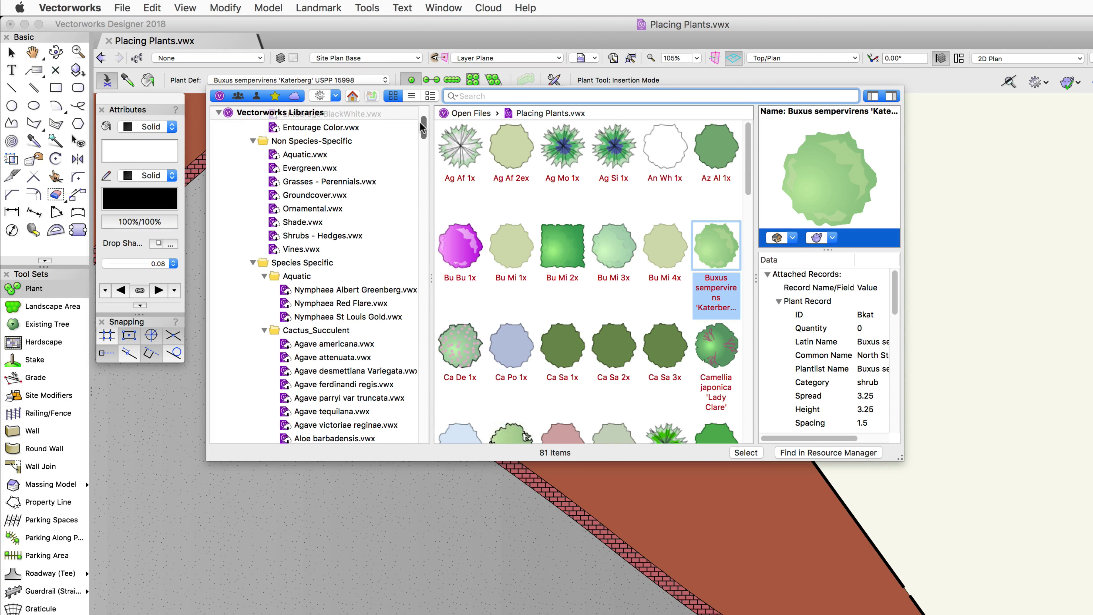
pyautogui.click(304, 167)
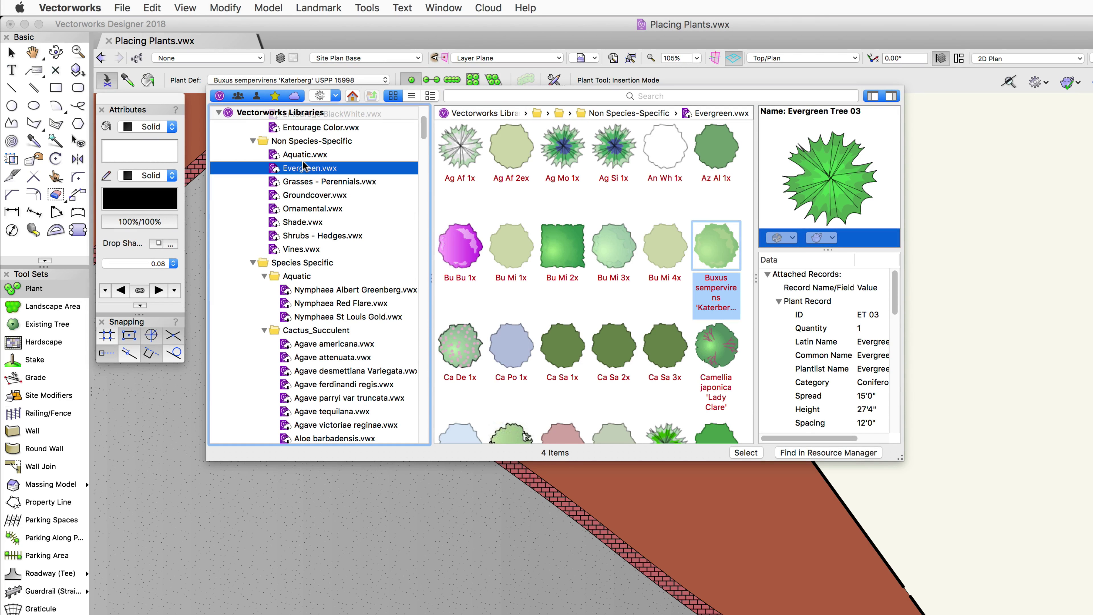
pyautogui.click(297, 209)
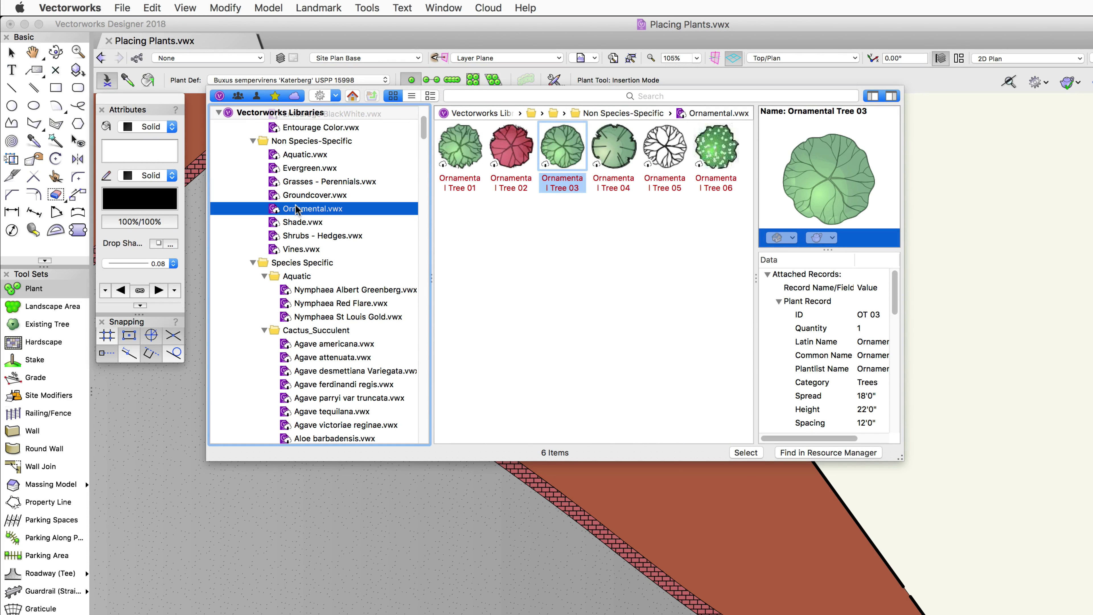
pyautogui.click(319, 289)
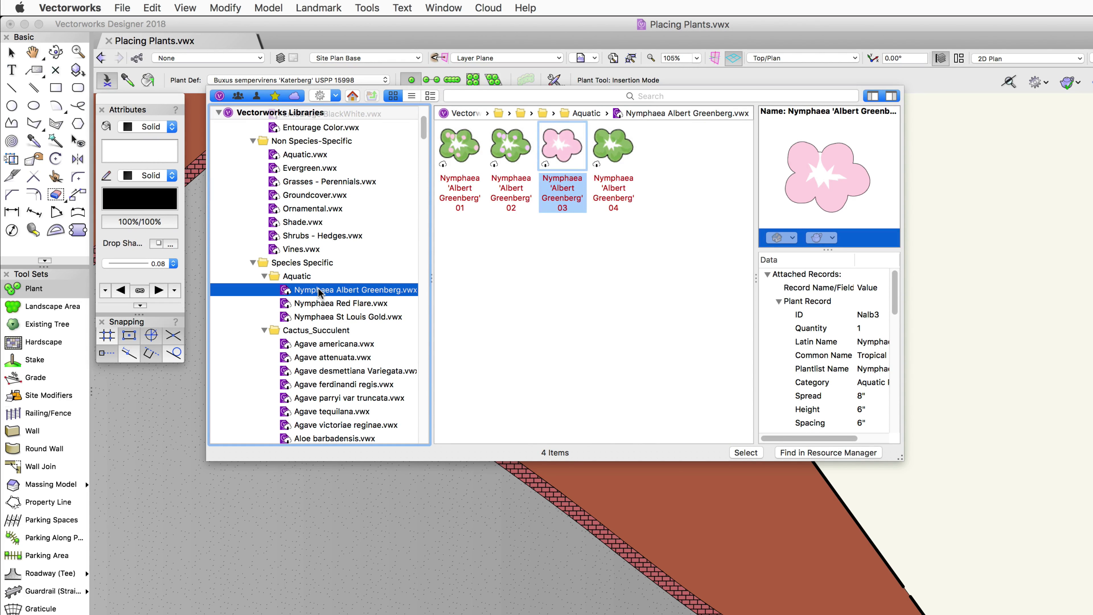
pyautogui.click(329, 371)
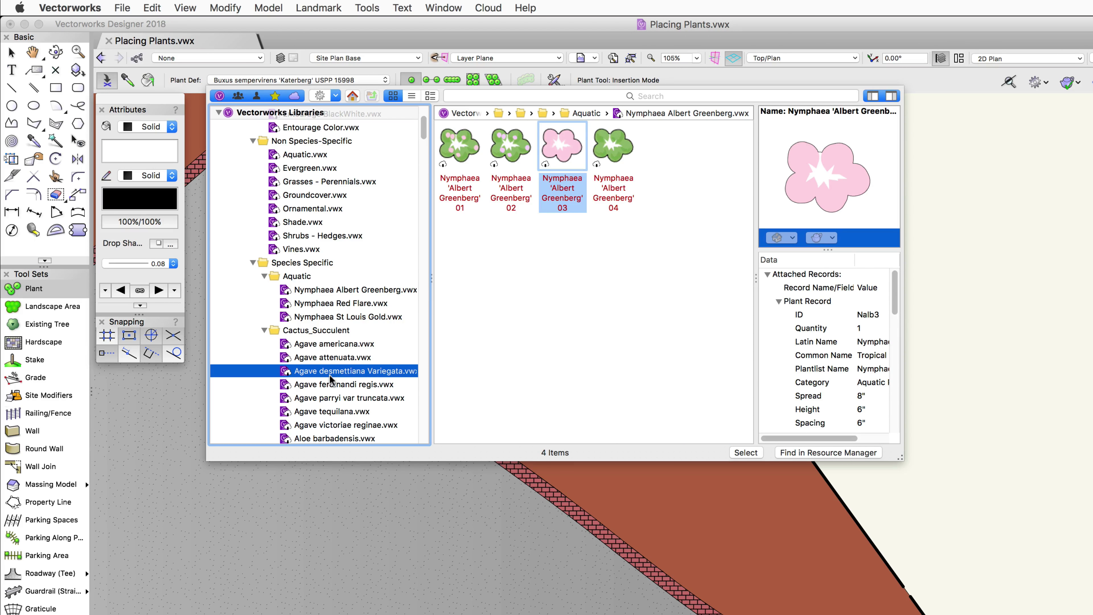
# Browse further down the species-specific library, previewing herbaceous plants such as Chionodoxa luciliae and Hyacinthus.
pyautogui.scroll(-5, 356, 366)
pyautogui.scroll(-5, 357, 365)
pyautogui.click(356, 366)
pyautogui.scroll(-2, 357, 366)
pyautogui.scroll(-5, 357, 366)
pyautogui.click(357, 366)
pyautogui.scroll(-1, 356, 366)
pyautogui.scroll(-5, 356, 362)
pyautogui.click(356, 363)
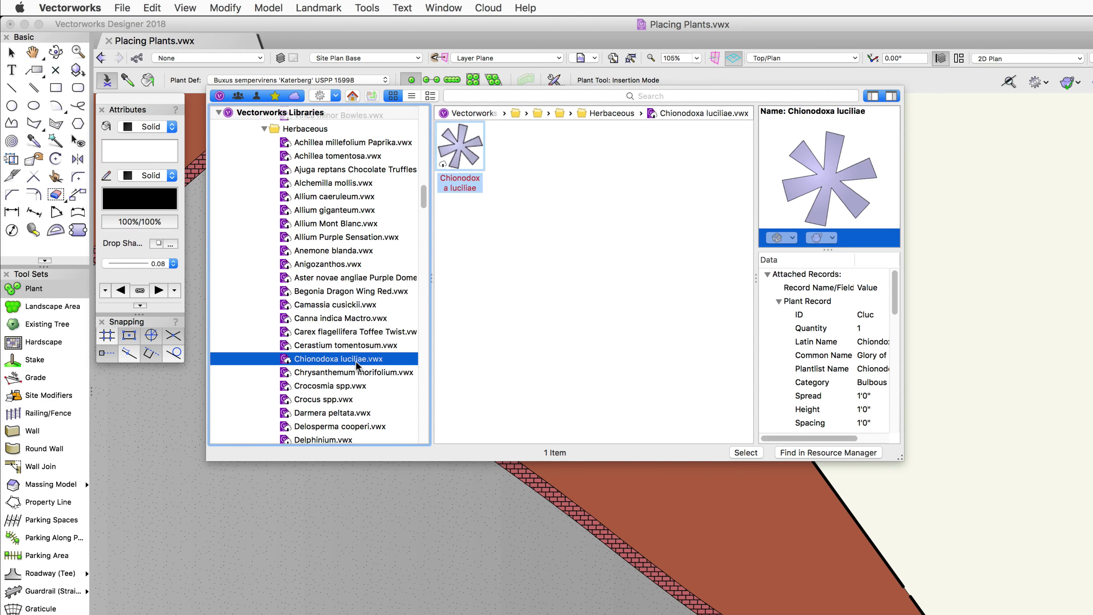
pyautogui.scroll(-5, 356, 365)
pyautogui.click(356, 364)
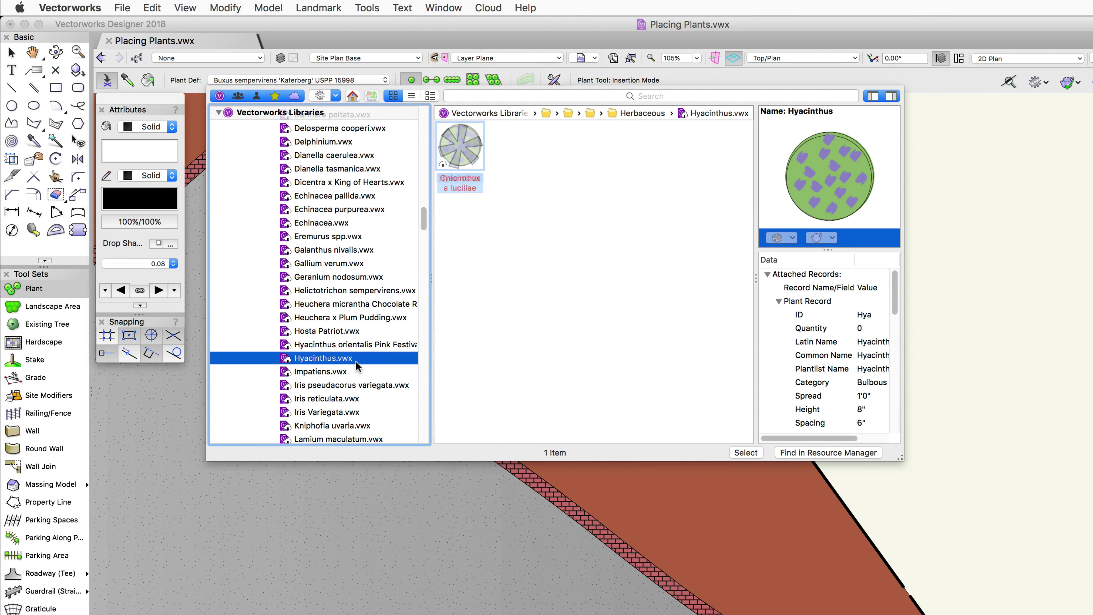
# Preview library shrubs such as Cornus alba, Philadelphus x lemoinei Belle Etoile, Ceanothus thyrsiflorus Victoria and Taxus baccata fastigiata, plus the Crataegus monogyna tree.
pyautogui.scroll(-2, 356, 365)
pyautogui.scroll(-5, 357, 365)
pyautogui.click(356, 358)
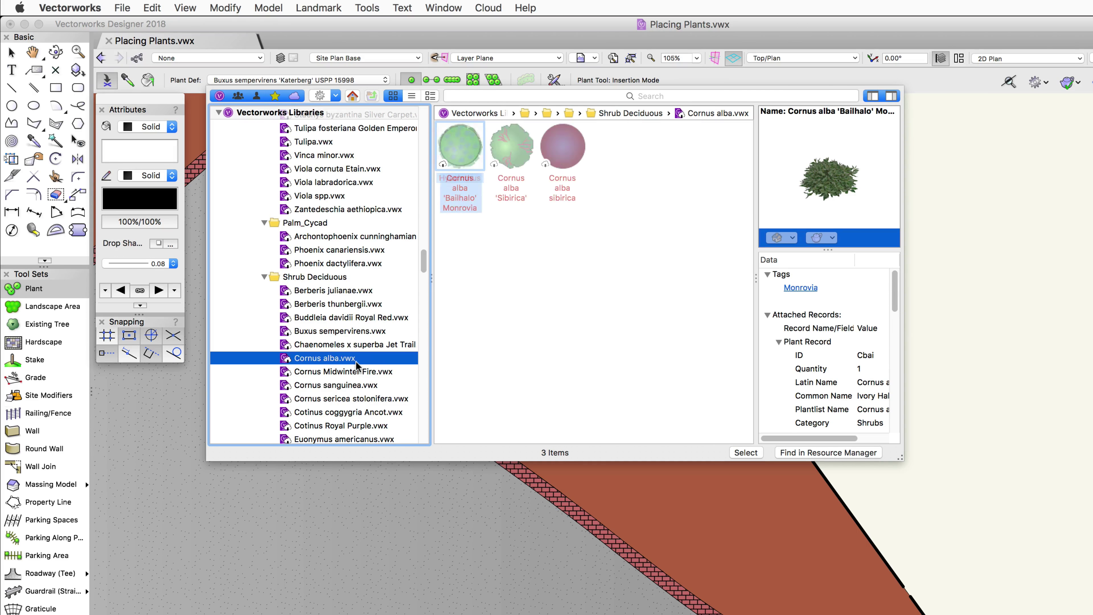
pyautogui.scroll(-5, 357, 365)
pyautogui.click(356, 365)
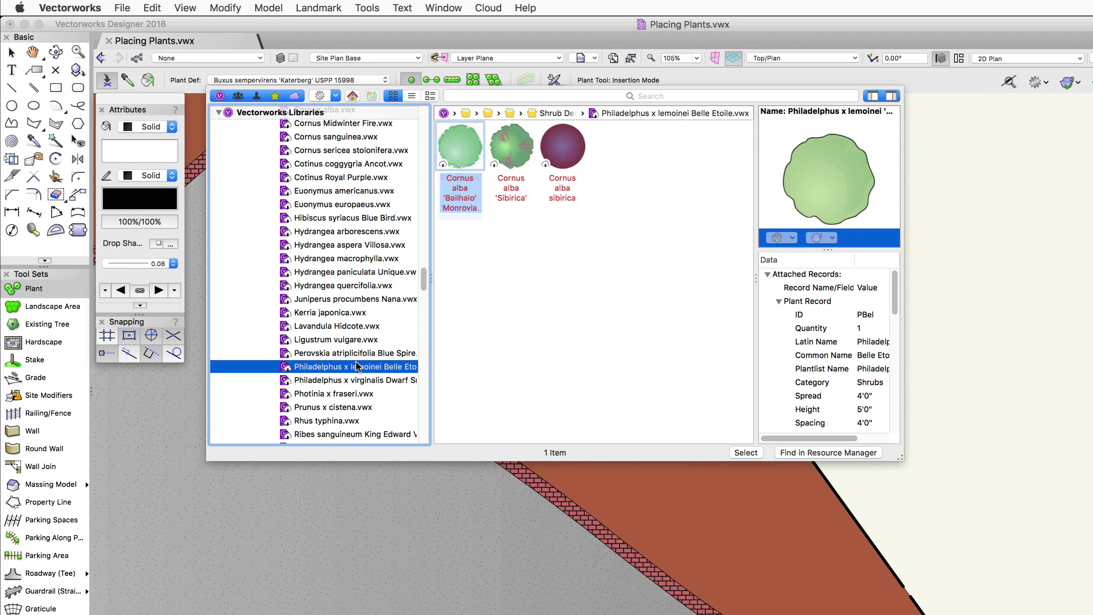
pyautogui.scroll(-5, 356, 363)
pyautogui.click(357, 357)
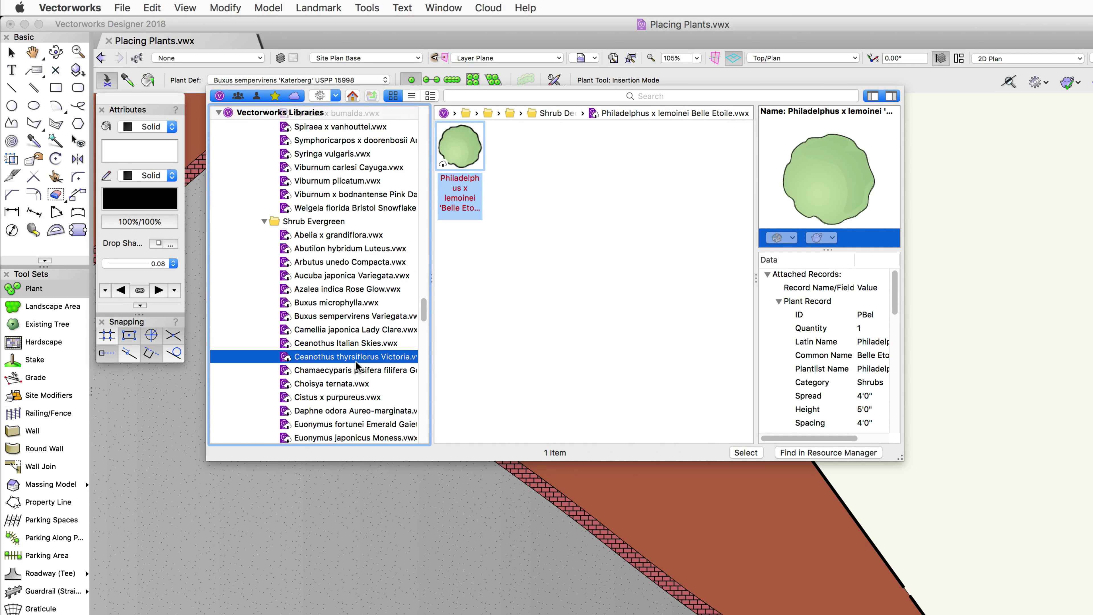
pyautogui.scroll(-5, 357, 365)
pyautogui.click(357, 357)
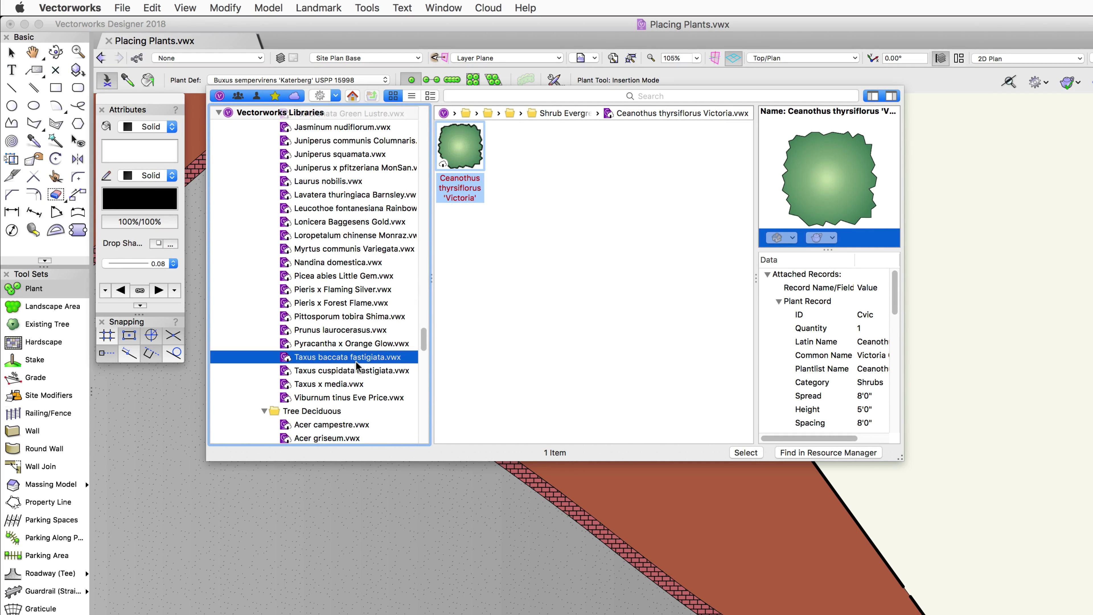
pyautogui.scroll(-10, 357, 366)
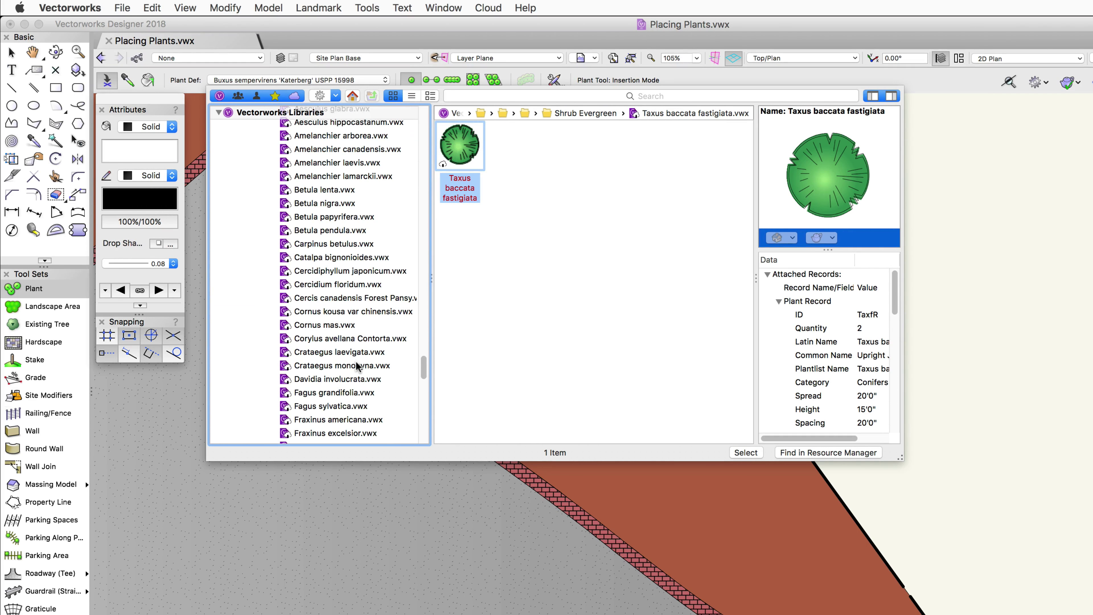
pyautogui.click(356, 365)
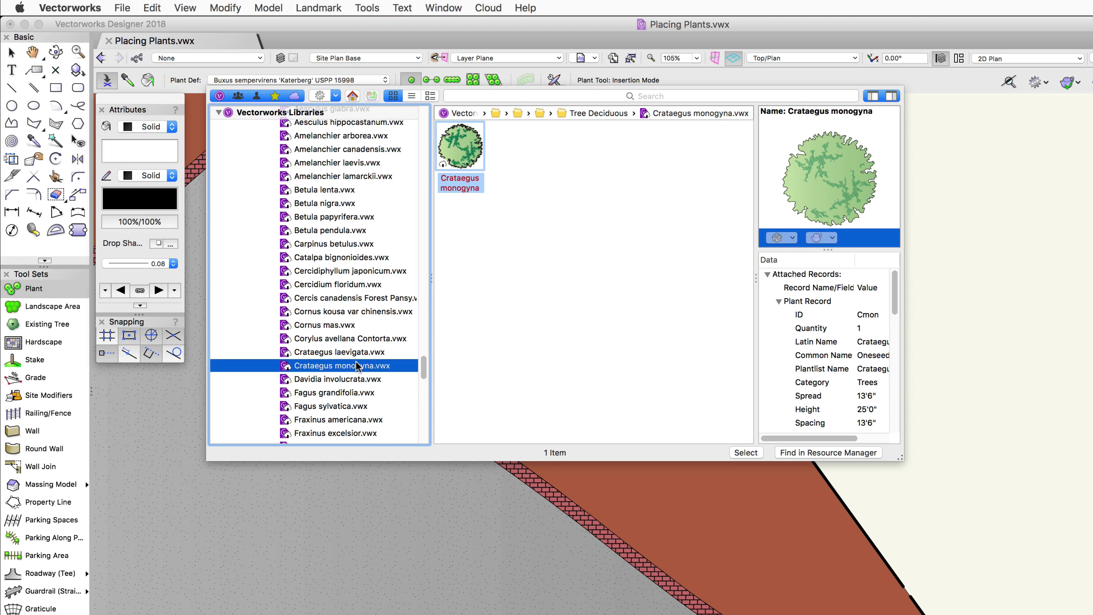
# Show the plant definitions stored in the open Placing Plants.vwx file and preview He Au 1x.
pyautogui.moveTo(423, 368); pyautogui.dragTo(448, 105)
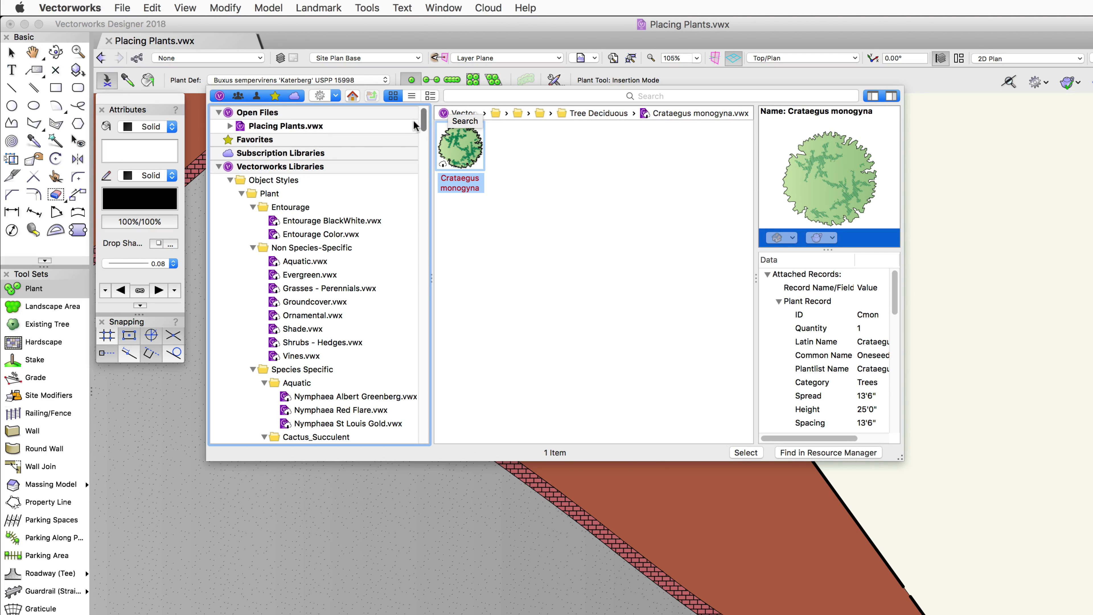
pyautogui.click(407, 126)
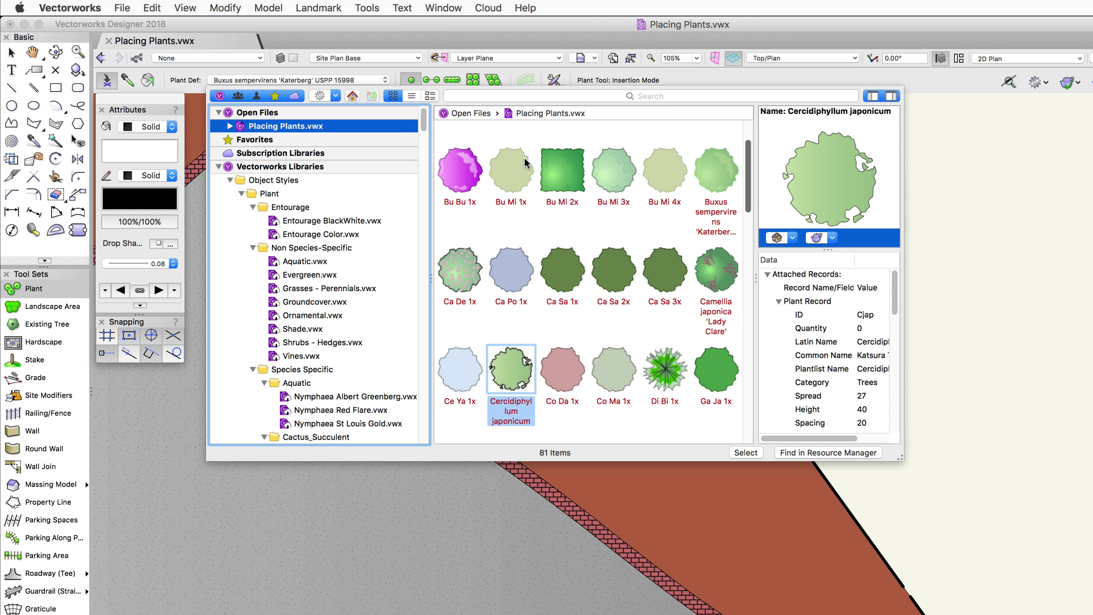
pyautogui.moveTo(748, 169); pyautogui.dragTo(732, 219)
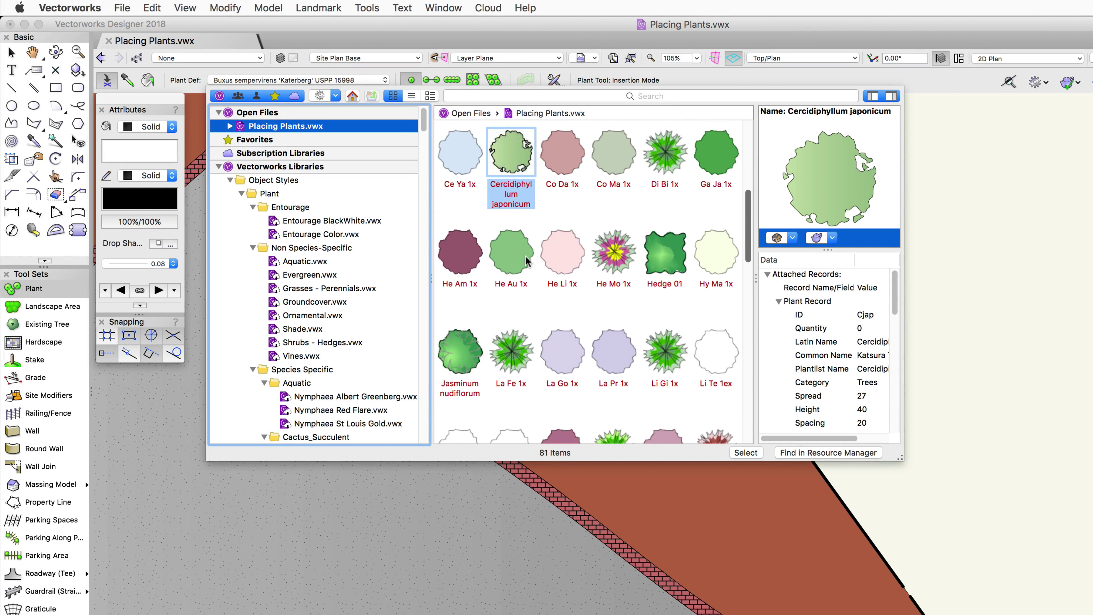
pyautogui.click(510, 262)
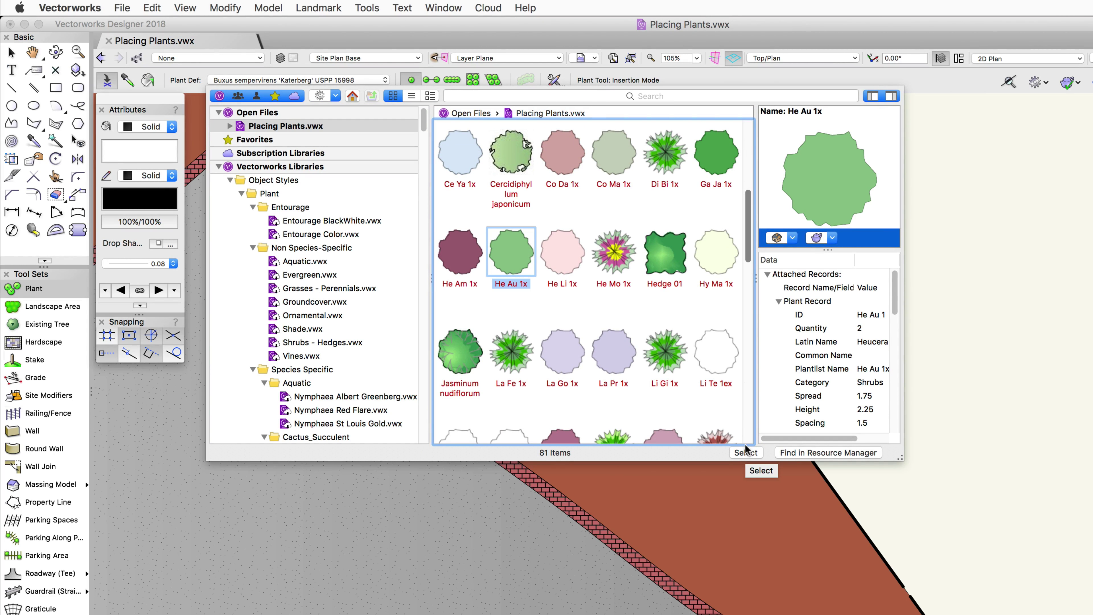
# Highlight the T11 tree definition among the open file's plants.
pyautogui.scroll(-1, 746, 243)
pyautogui.scroll(-10, 742, 261)
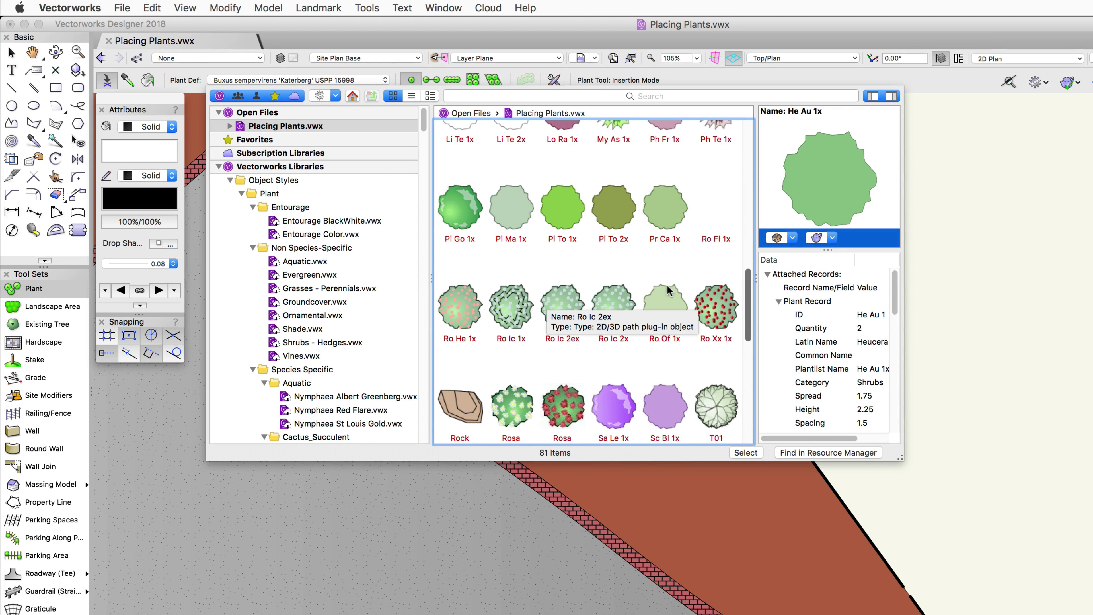
pyautogui.scroll(-8, 743, 310)
pyautogui.scroll(-3, 743, 325)
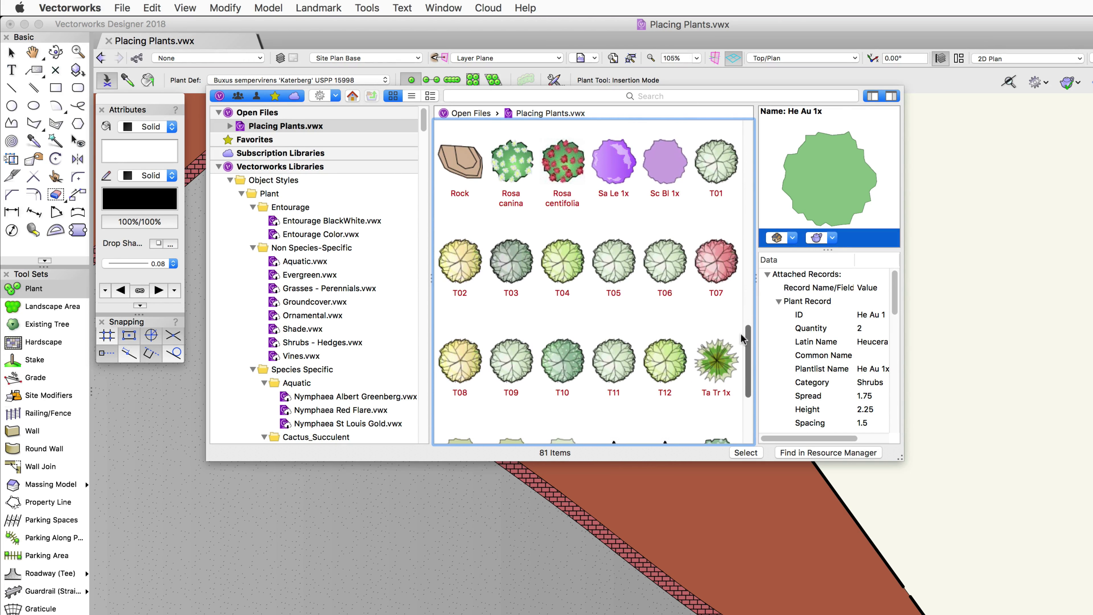
pyautogui.click(609, 348)
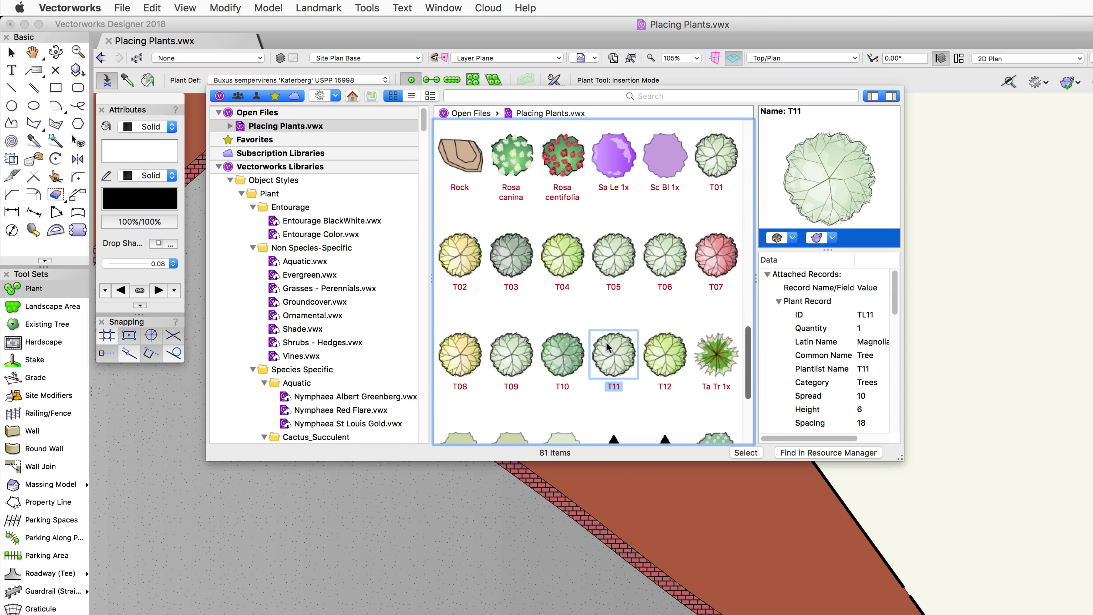
# Enlarge the resource chooser and its preview pane to make room for the attached plant record data.
pyautogui.moveTo(755, 287); pyautogui.dragTo(712, 288)
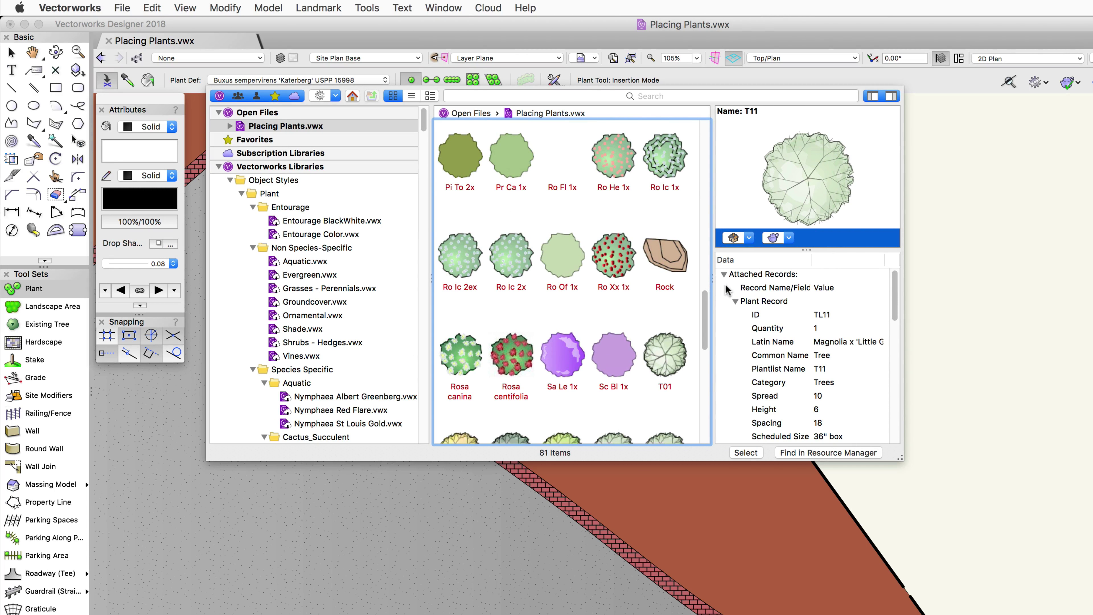
pyautogui.moveTo(903, 291); pyautogui.dragTo(939, 292)
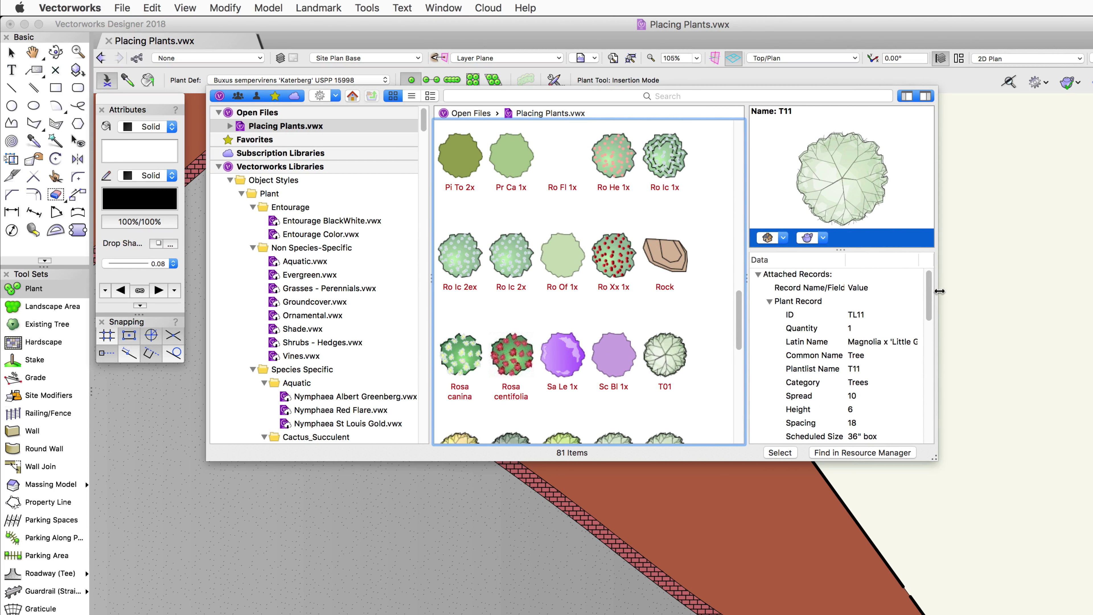
pyautogui.moveTo(747, 282); pyautogui.dragTo(708, 279)
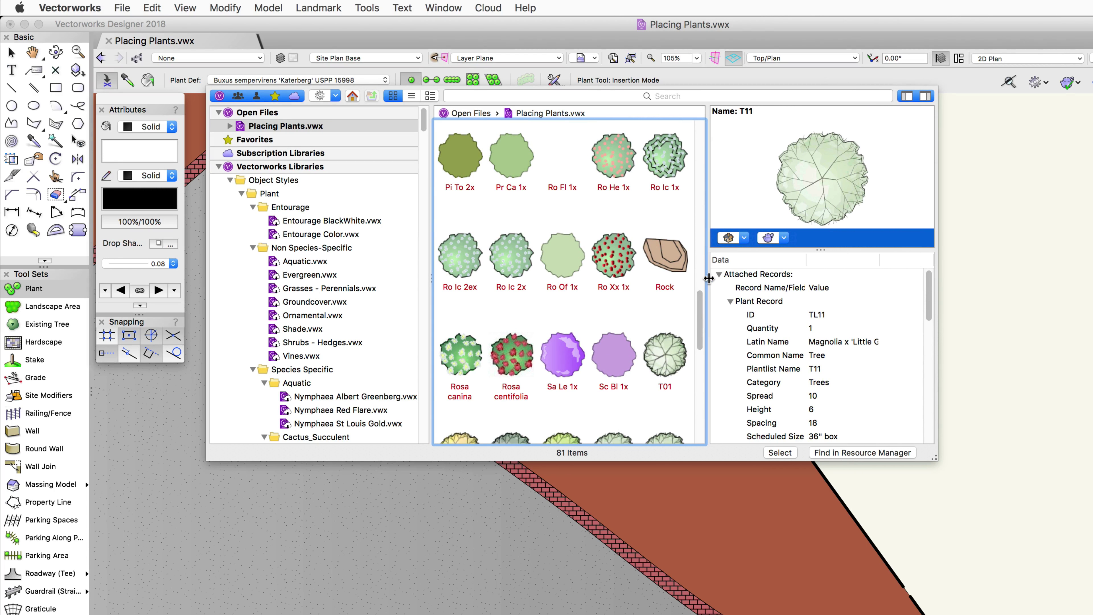
# Preview T11 as a Right Isometric view rendered in OpenGL, and return the preview to Top/Plan.
pyautogui.click(748, 238)
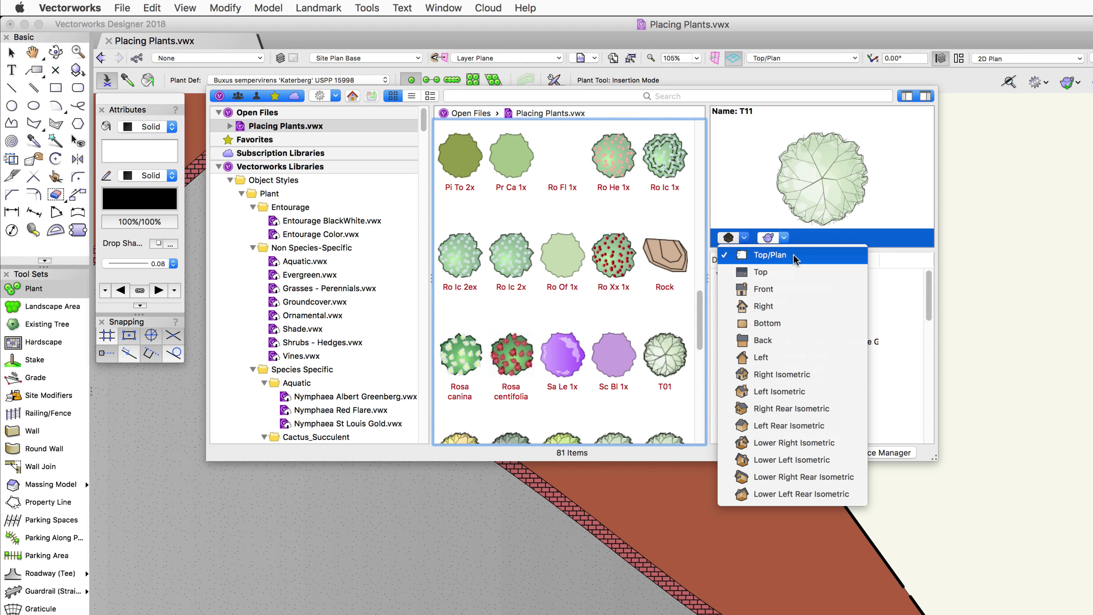
pyautogui.click(792, 371)
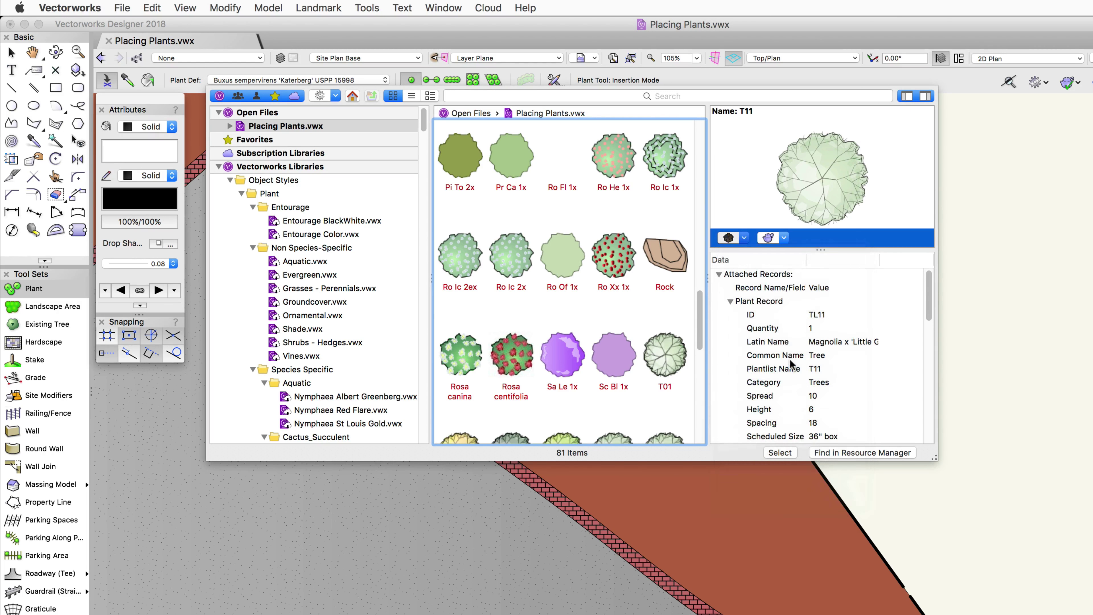
pyautogui.click(784, 237)
pyautogui.click(792, 261)
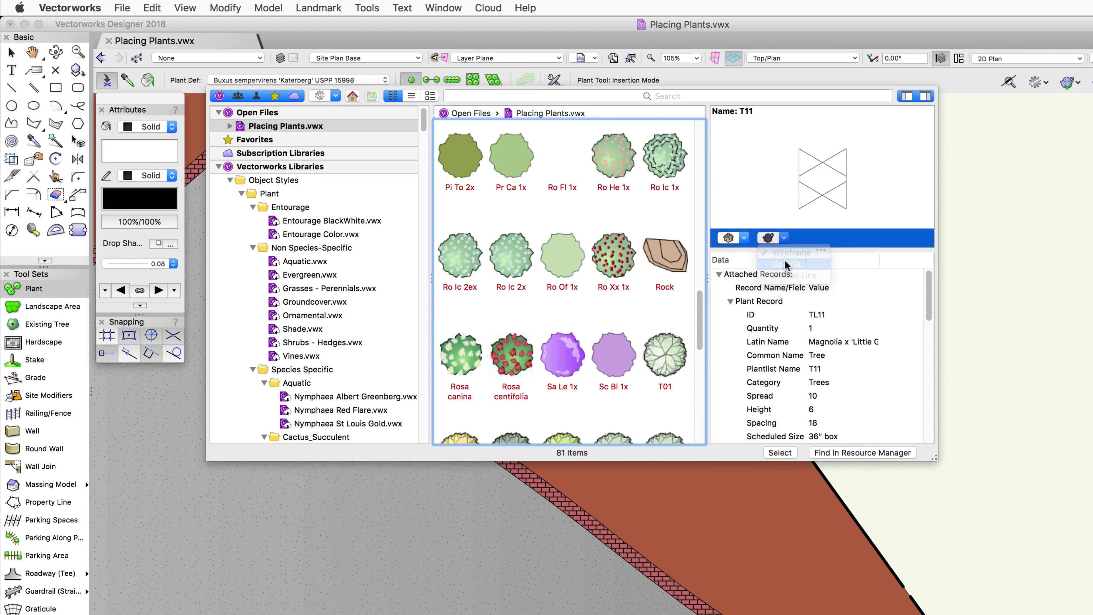
pyautogui.click(745, 239)
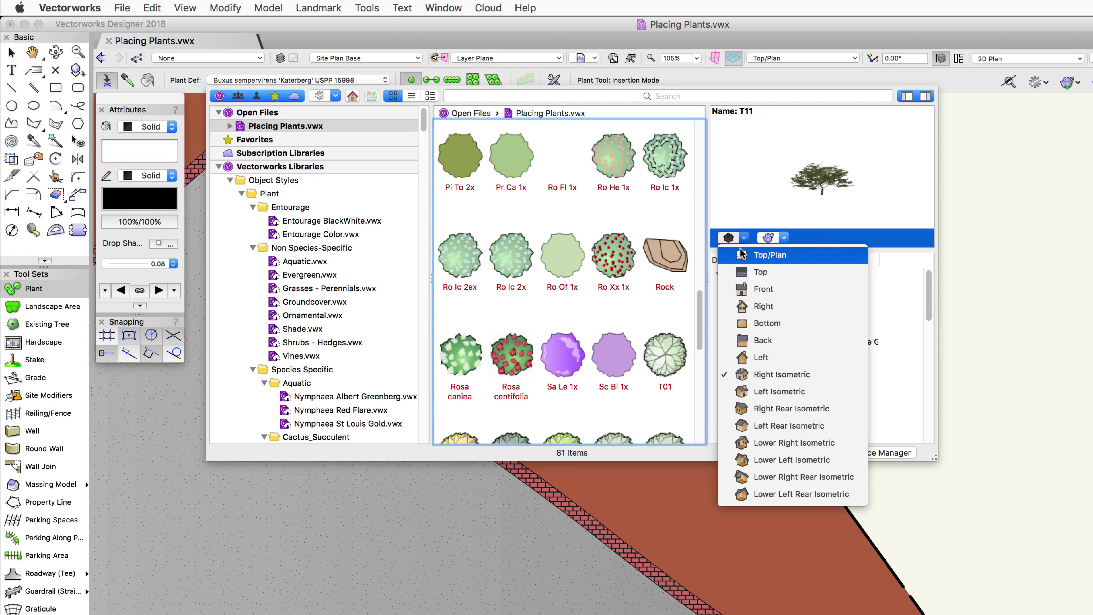
pyautogui.click(741, 258)
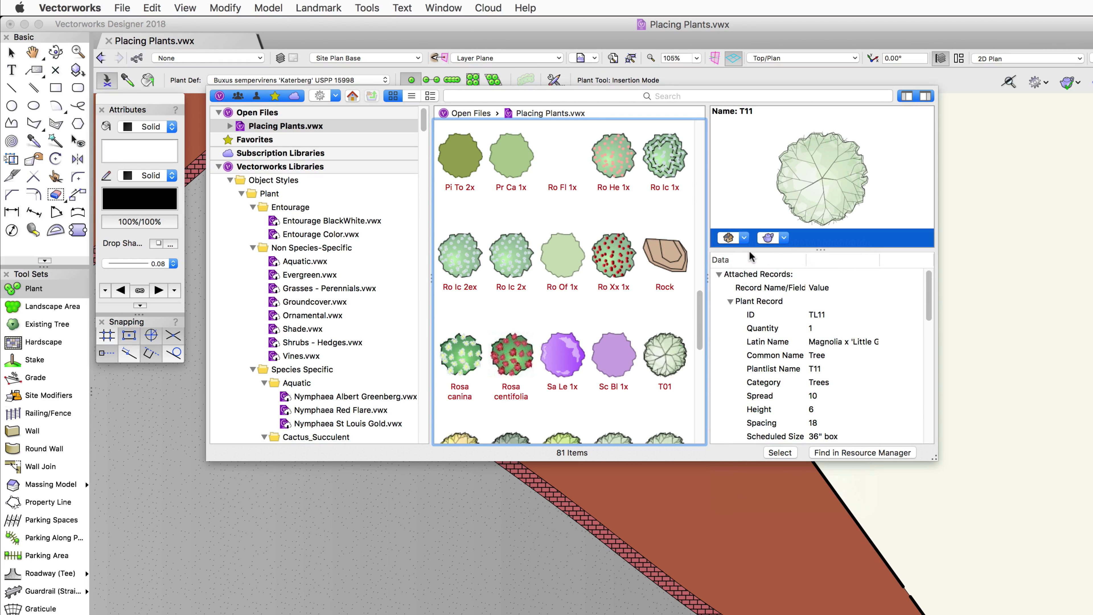
# Choose T11 from the open file's plants as the Plant tool's definition.
pyautogui.moveTo(925, 295)
pyautogui.mouseDown()
pyautogui.moveTo(922, 397)
pyautogui.moveTo(933, 276)
pyautogui.mouseUp()
pyautogui.moveTo(702, 321); pyautogui.dragTo(691, 350)
pyautogui.scroll(-3, 692, 350)
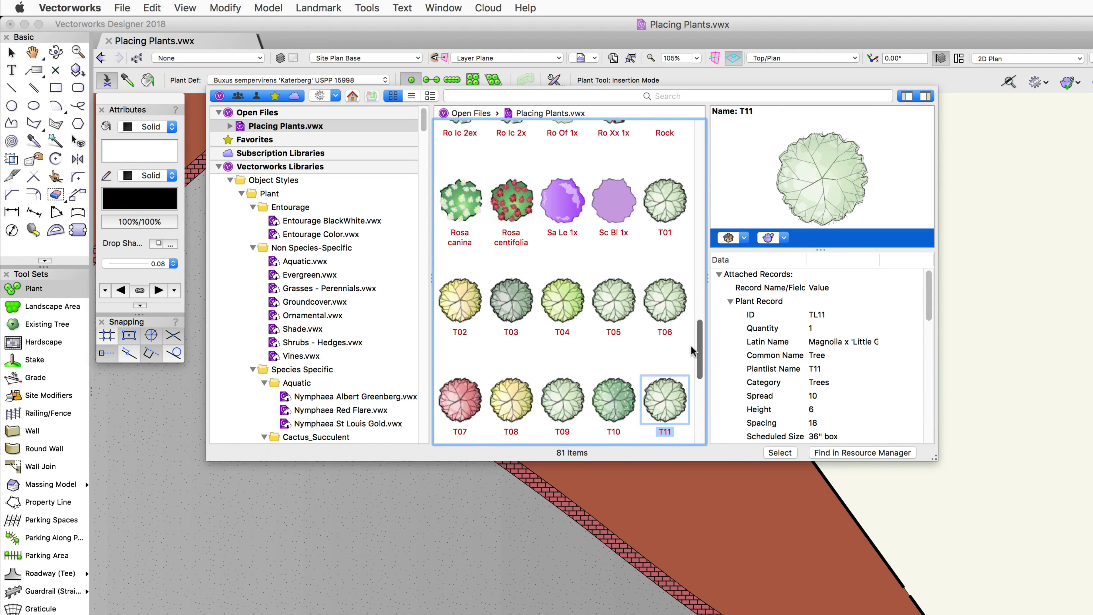
pyautogui.doubleClick(666, 375)
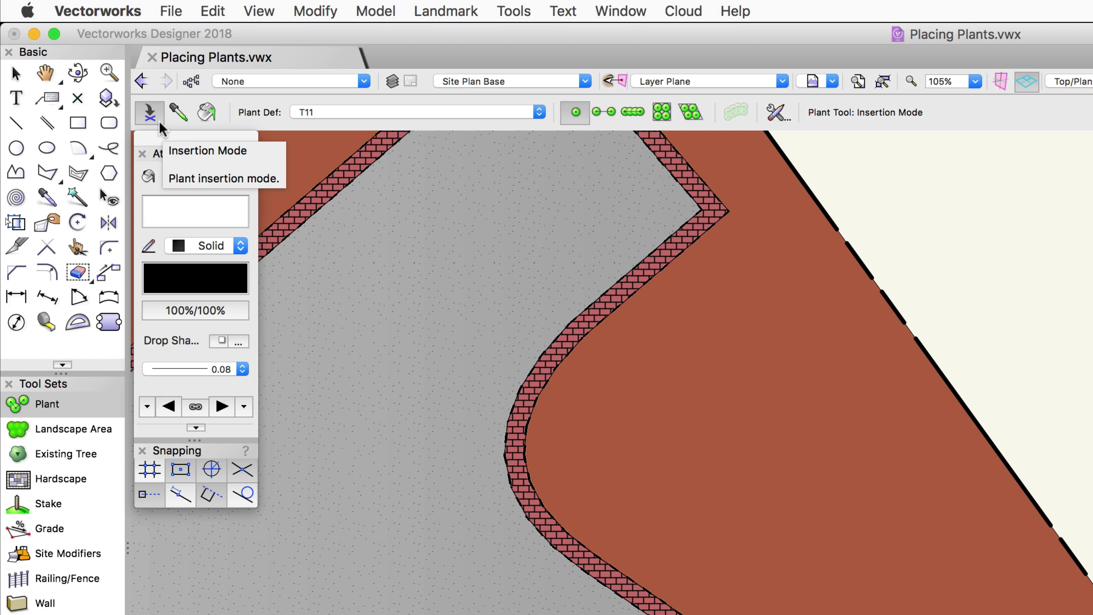
# Try the Plant tool's Pickup and Massing Creation modes and return it to Insertion Mode.
pyautogui.click(188, 119)
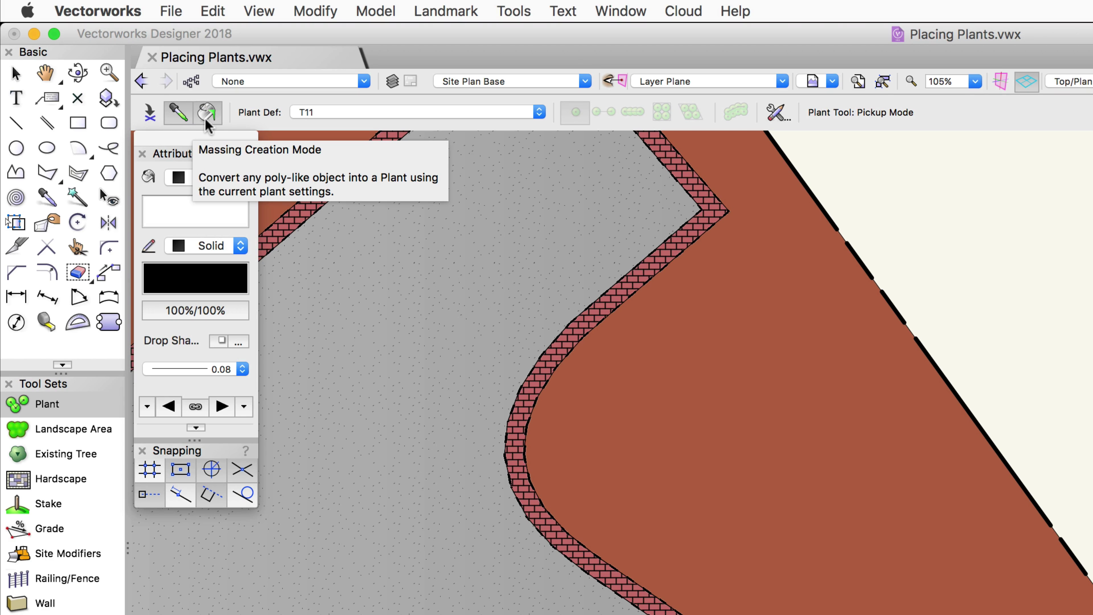
pyautogui.click(215, 118)
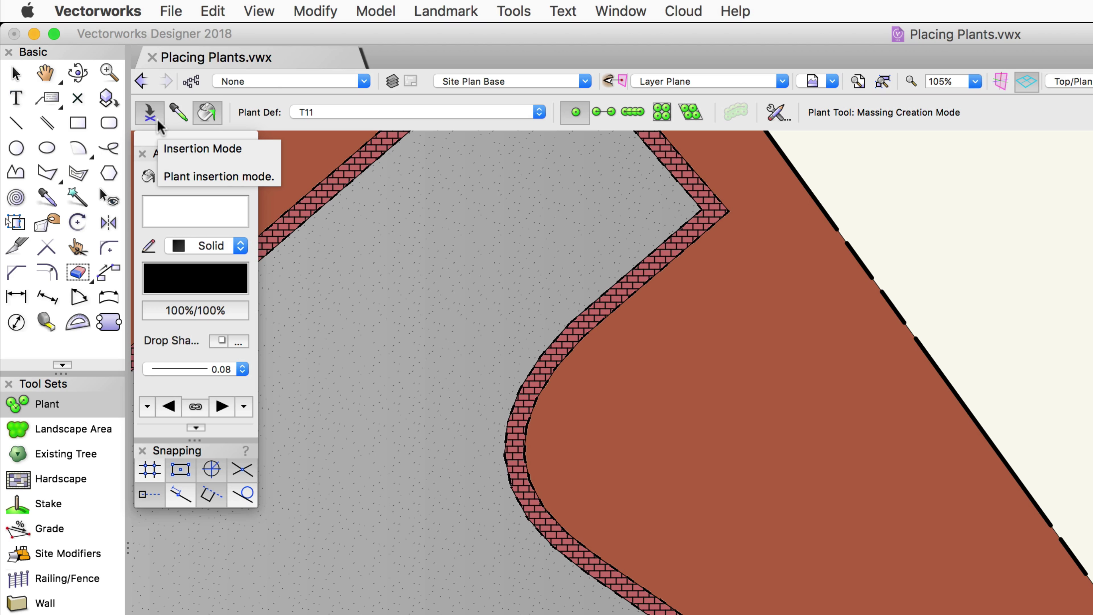
pyautogui.click(150, 113)
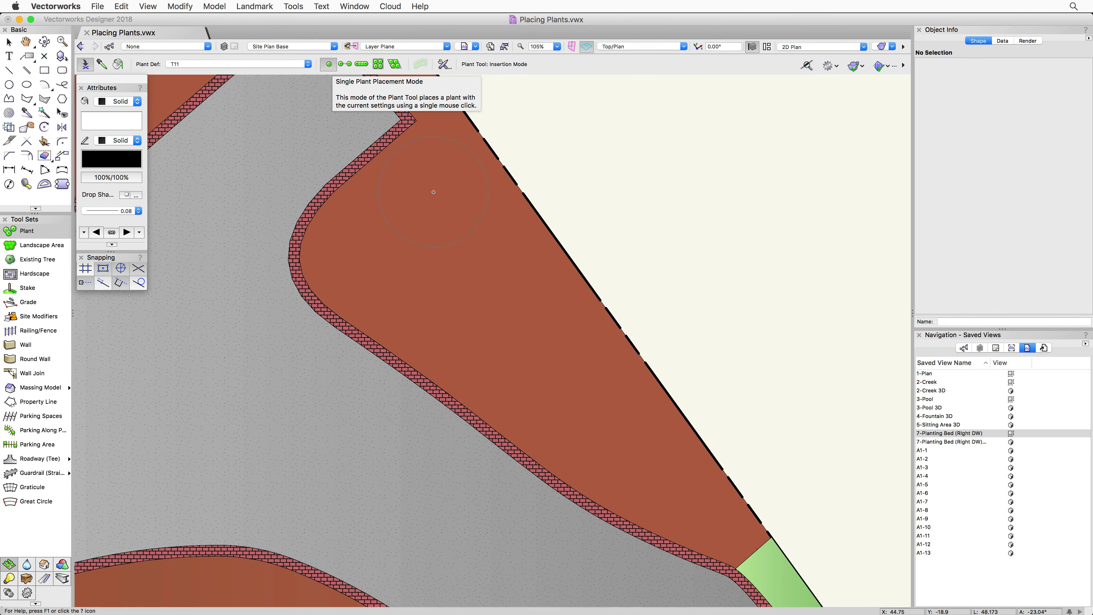
# Place three single T11 trees along the right driveway planting bed, from its wide upper part to its narrow lower end.
pyautogui.click(400, 229)
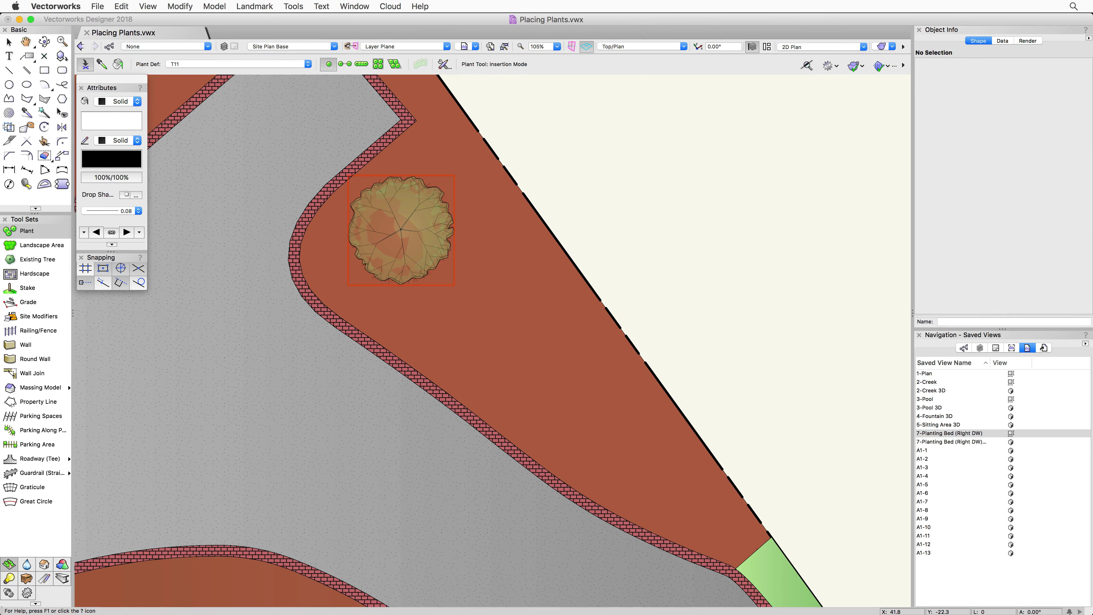
pyautogui.click(556, 312)
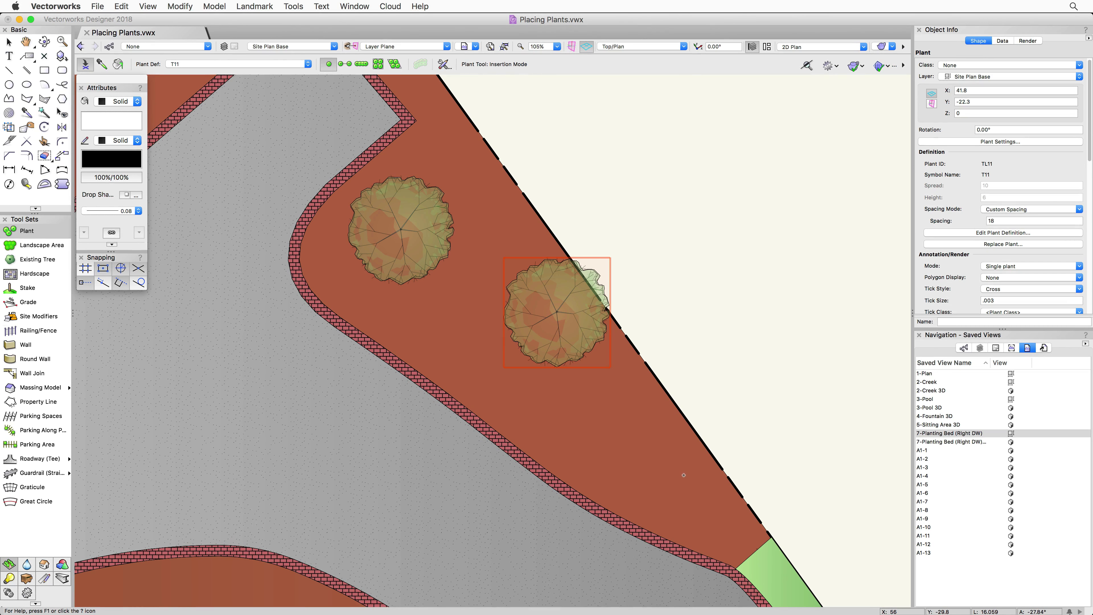
pyautogui.click(713, 503)
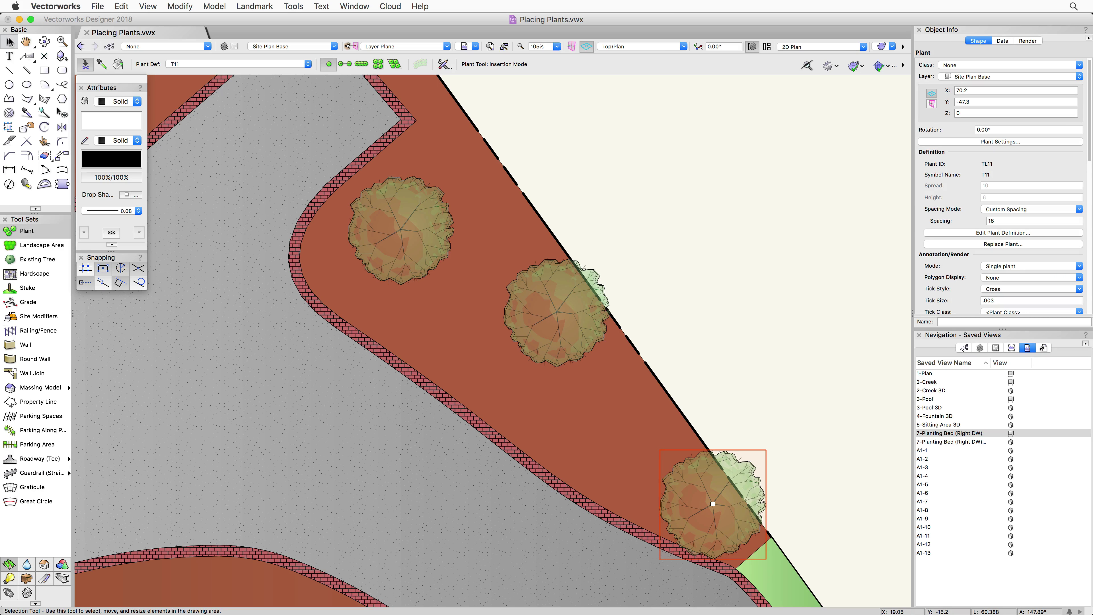
# Assign the placed T11 trees to the Site Plan Trees layer.
pyautogui.click(9, 42)
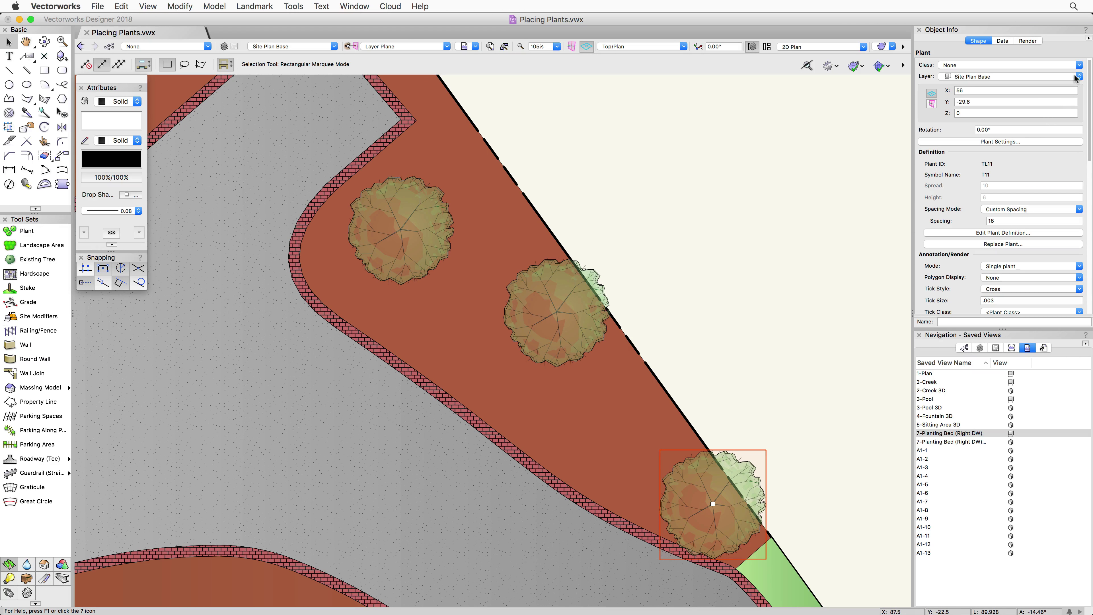
pyautogui.moveTo(1089, 66); pyautogui.dragTo(1091, 199)
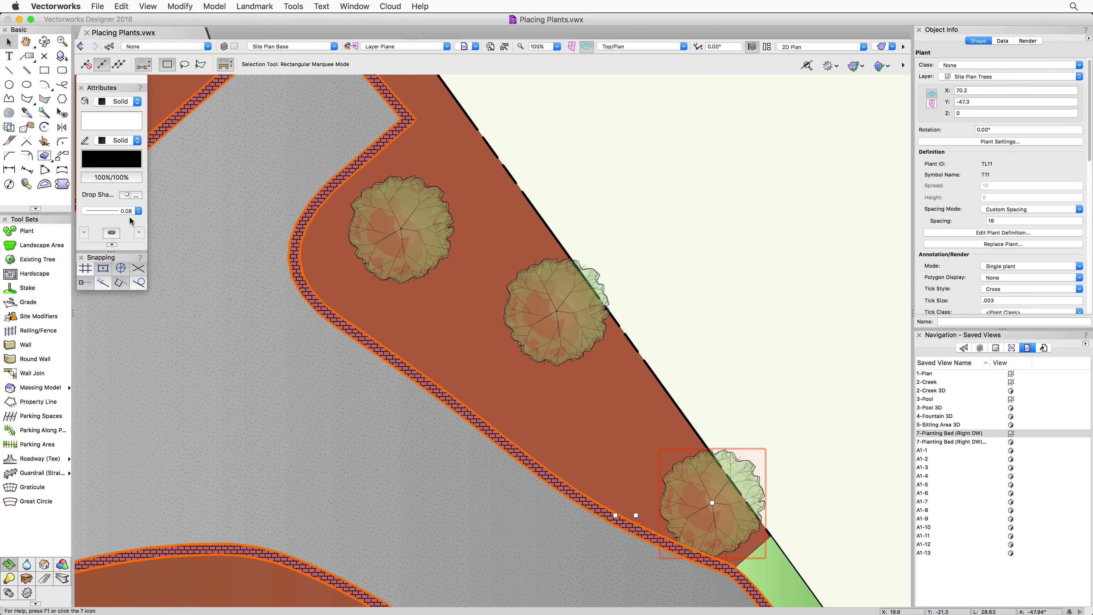
# Place five Ph Te 1x plants among the T11 trees with the Plant tool, as one object with plants at poly vertices.
pyautogui.click(27, 231)
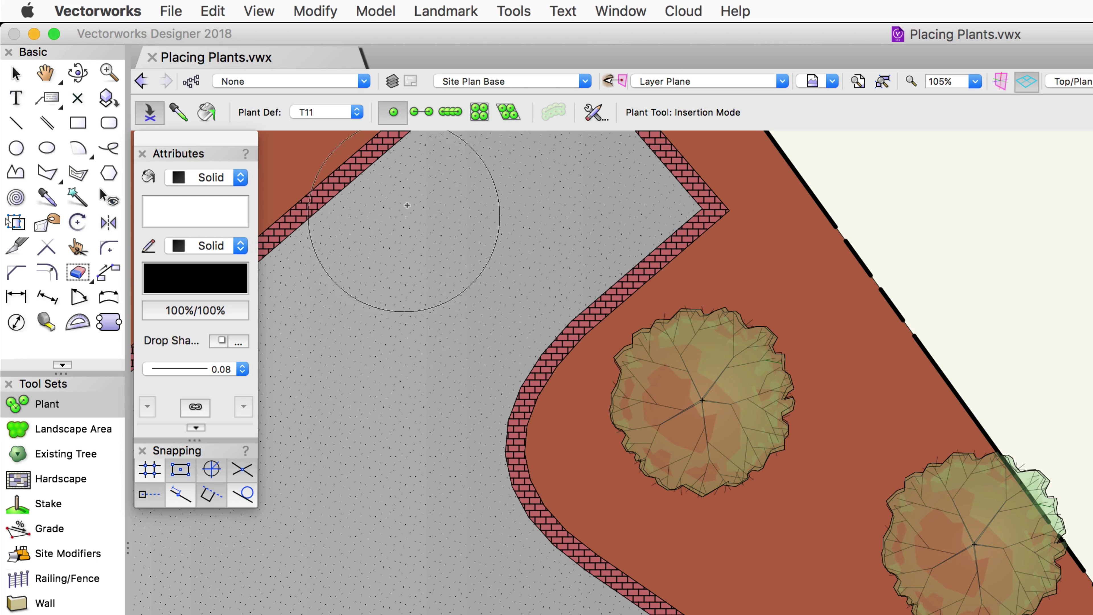
pyautogui.click(432, 114)
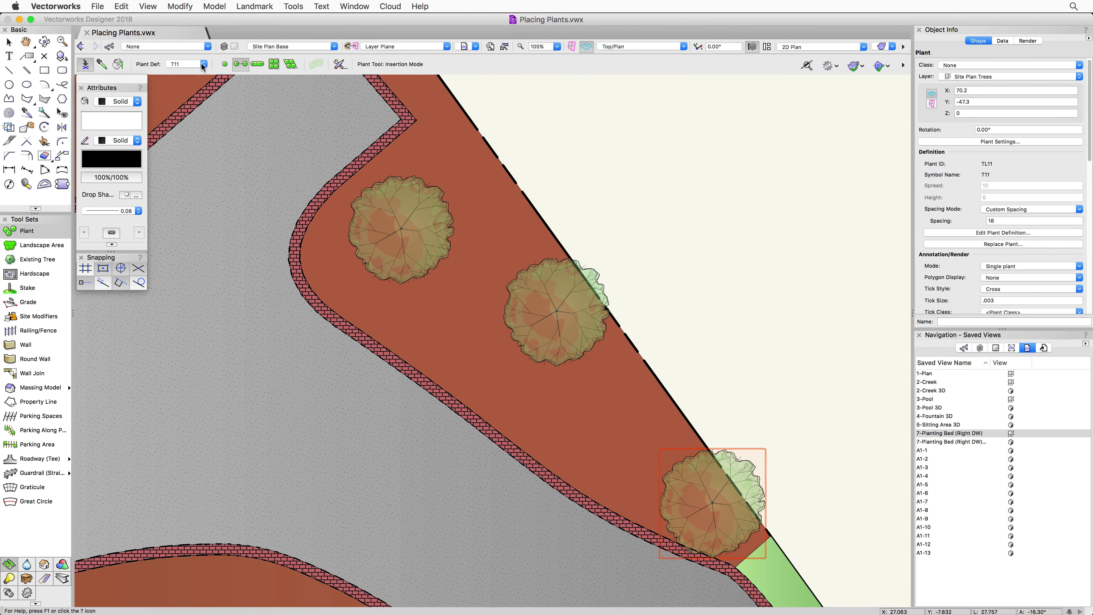
pyautogui.click(203, 65)
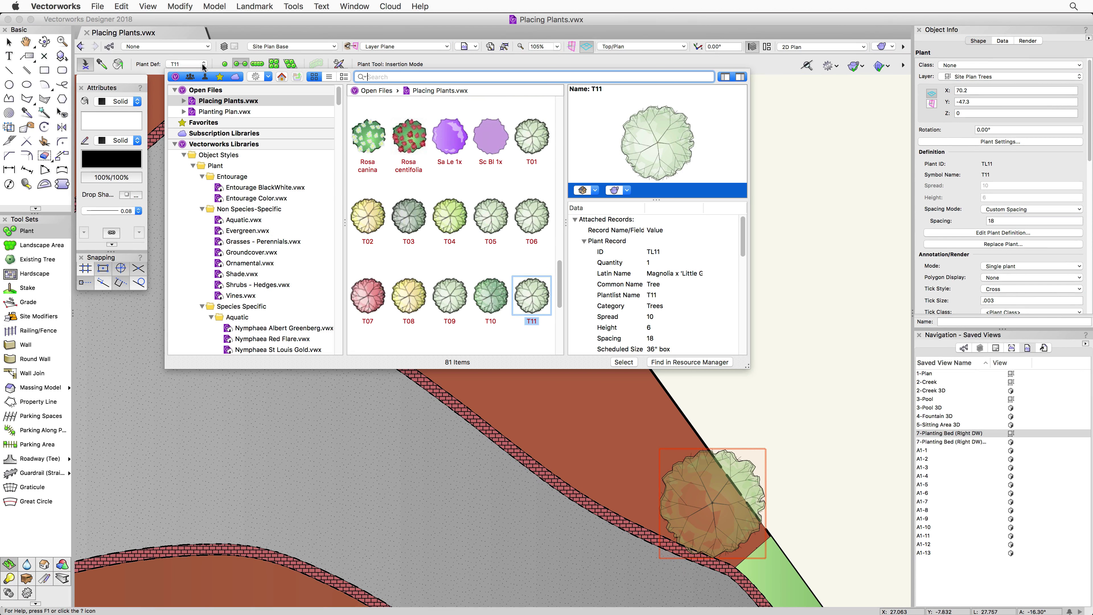
pyautogui.scroll(5, 562, 254)
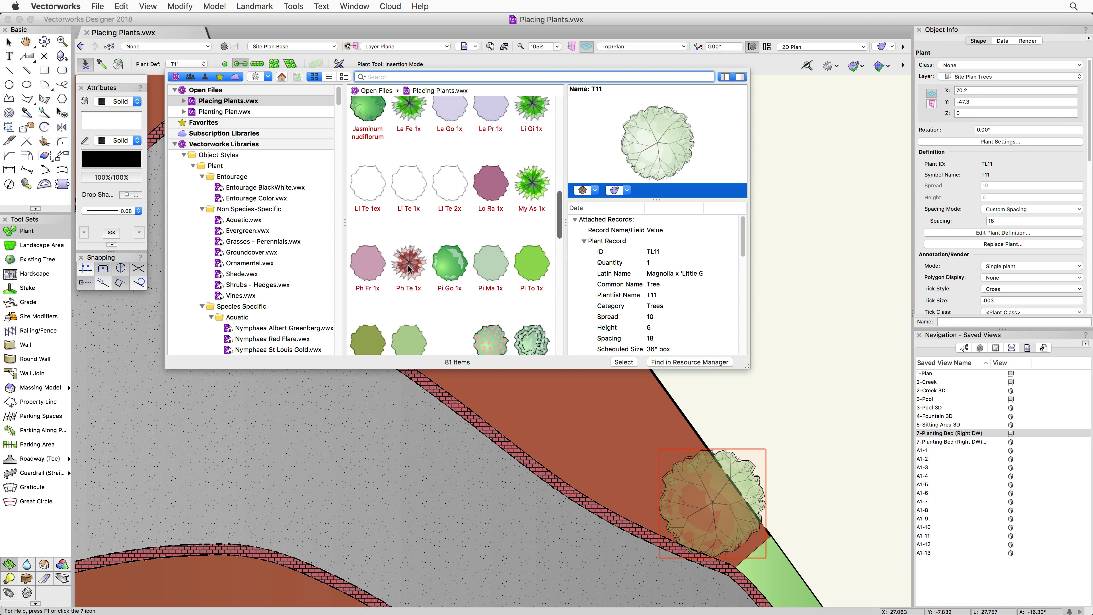
pyautogui.click(409, 268)
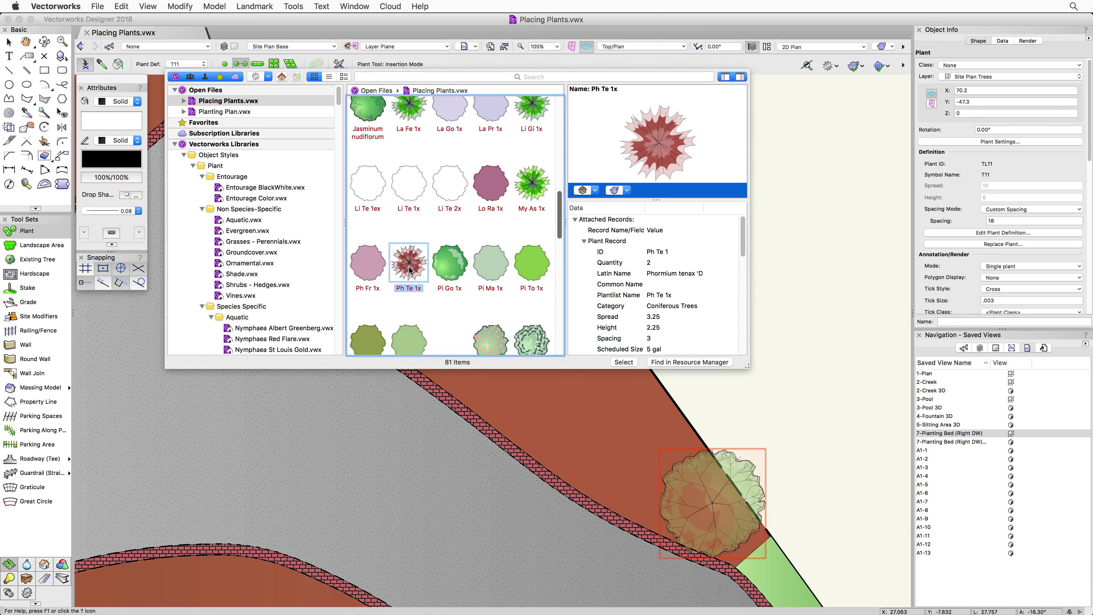
pyautogui.click(624, 362)
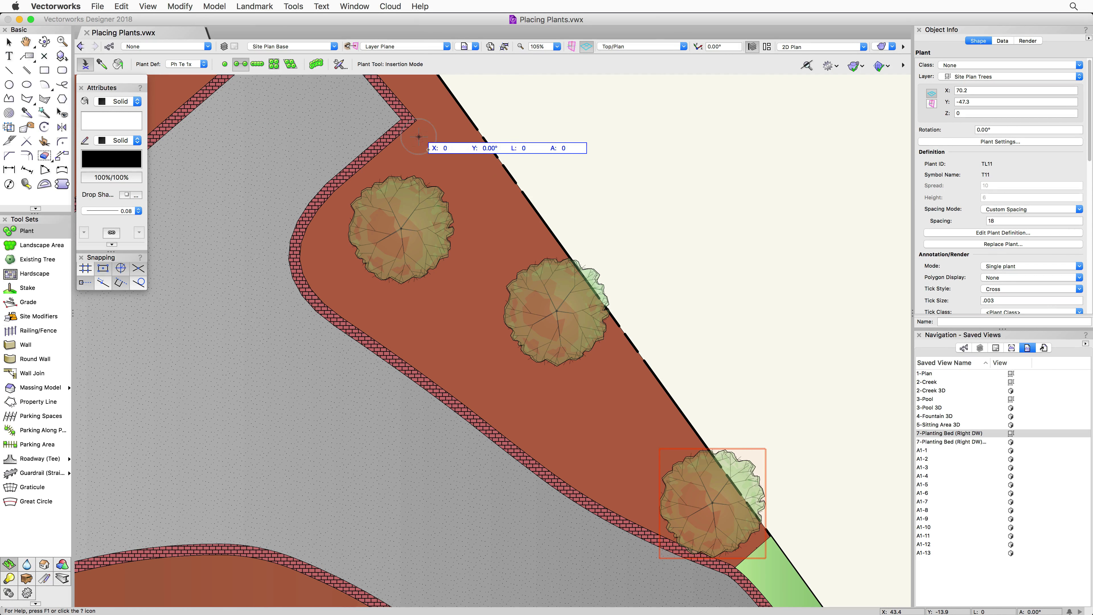
pyautogui.click(512, 251)
pyautogui.click(502, 363)
pyautogui.click(593, 373)
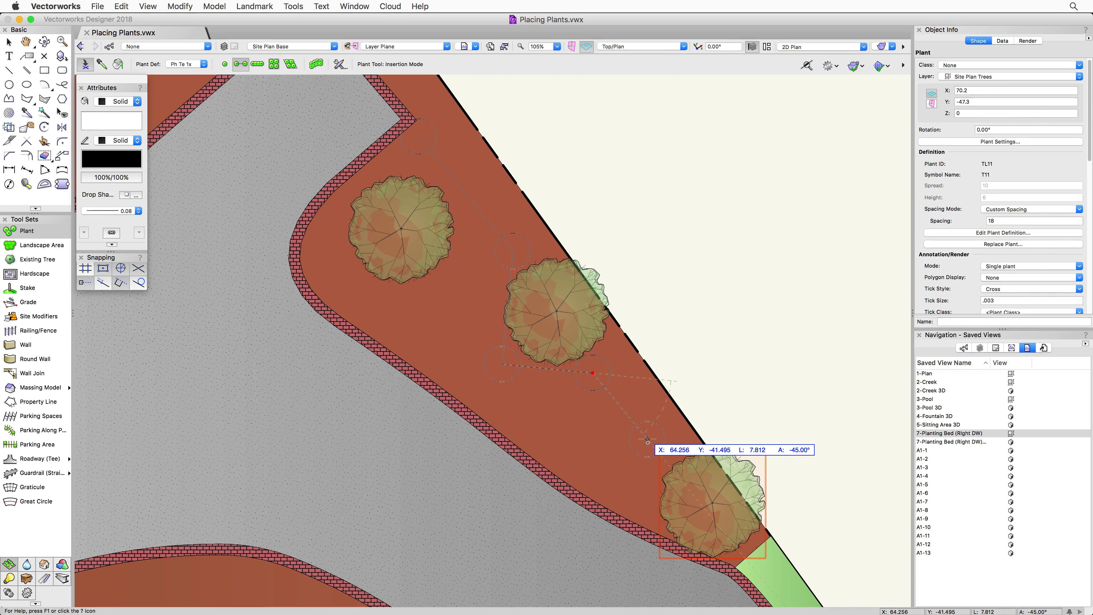
pyautogui.click(656, 451)
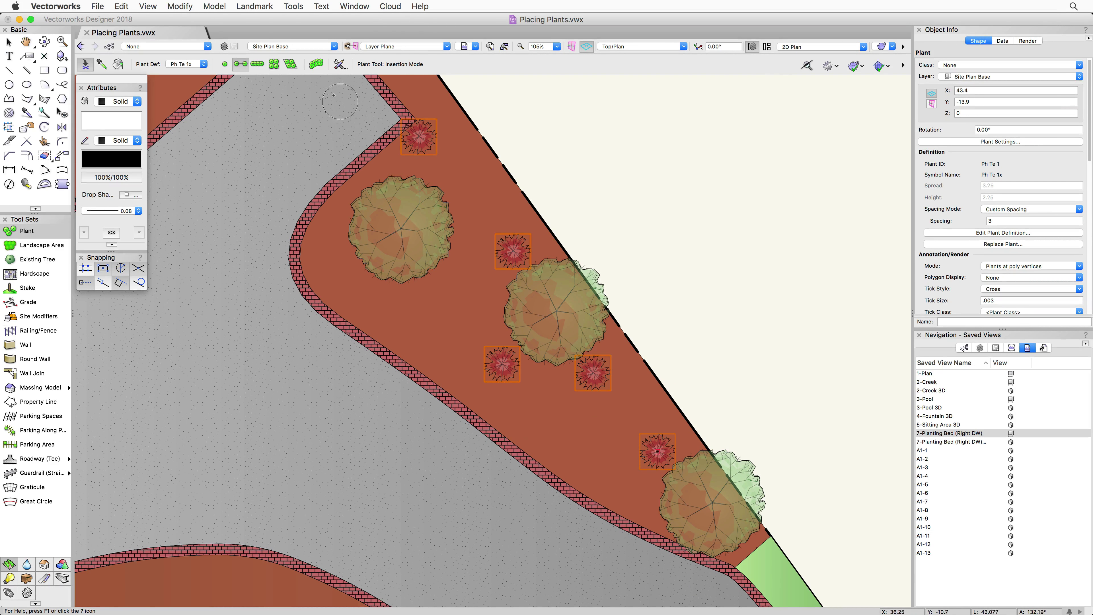
# Place a row of Pr Ca 1x shrubs in Poly-Edge Spaced Mode along the bed's dashed boundary line, and deselect it.
pyautogui.click(262, 66)
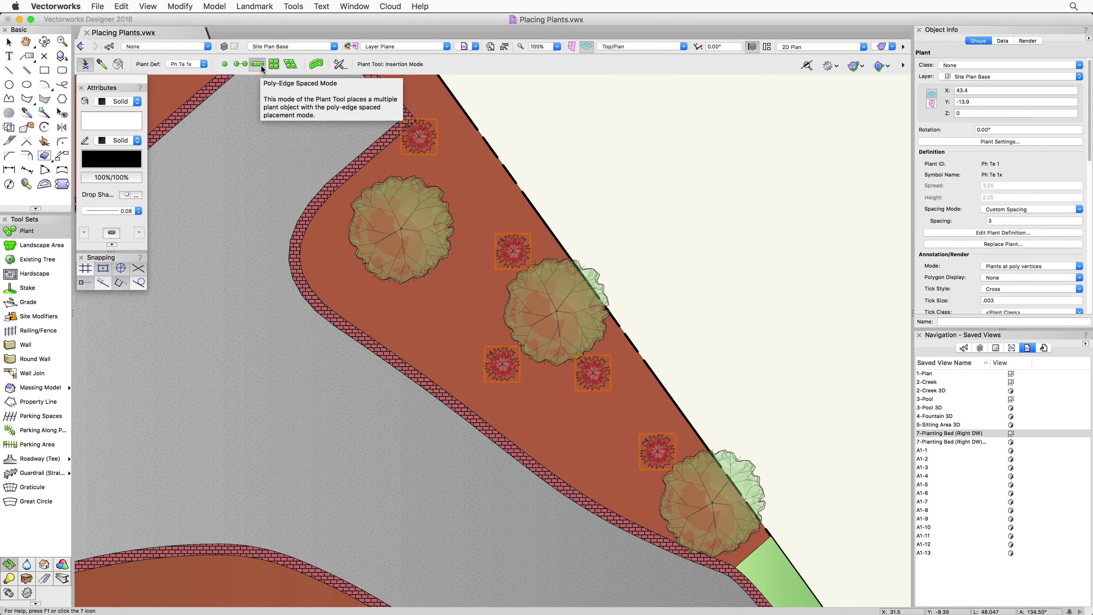
pyautogui.click(204, 64)
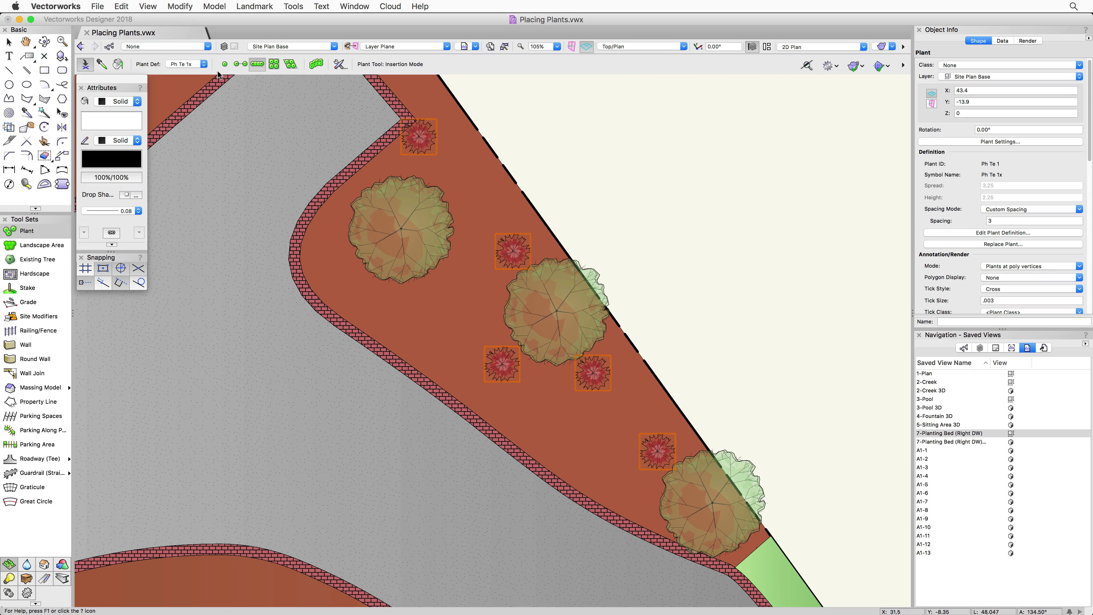
pyautogui.scroll(-1, 559, 195)
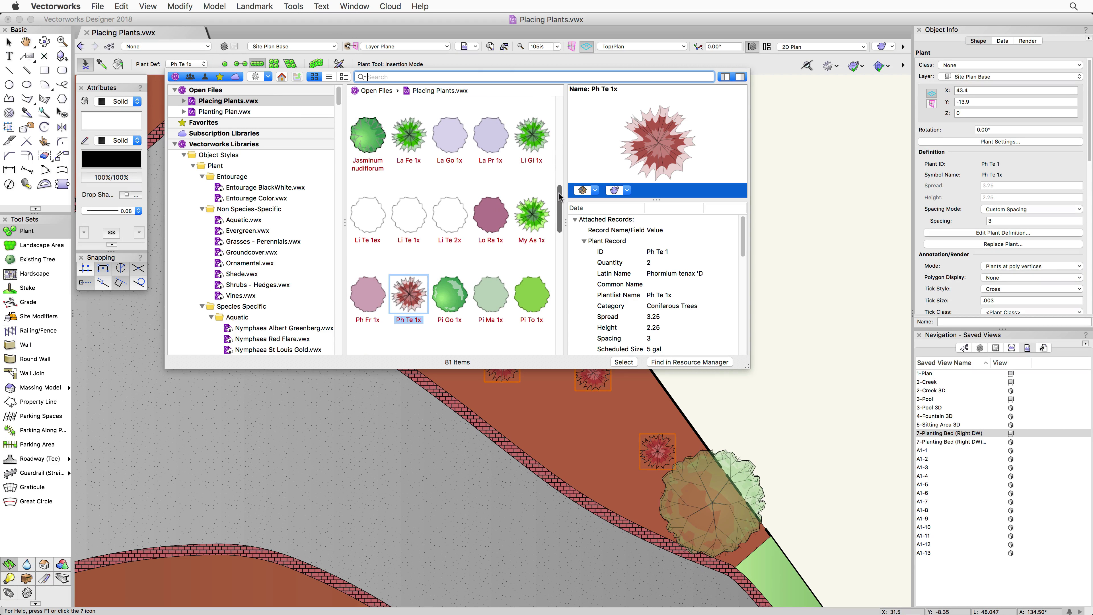
pyautogui.moveTo(559, 196); pyautogui.dragTo(562, 222)
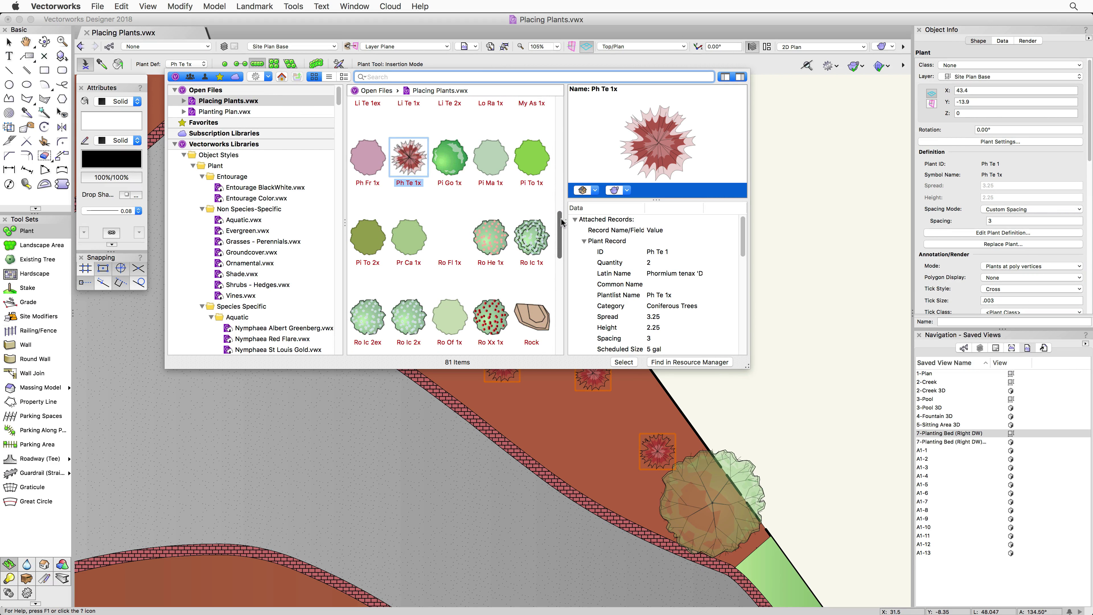
pyautogui.doubleClick(419, 238)
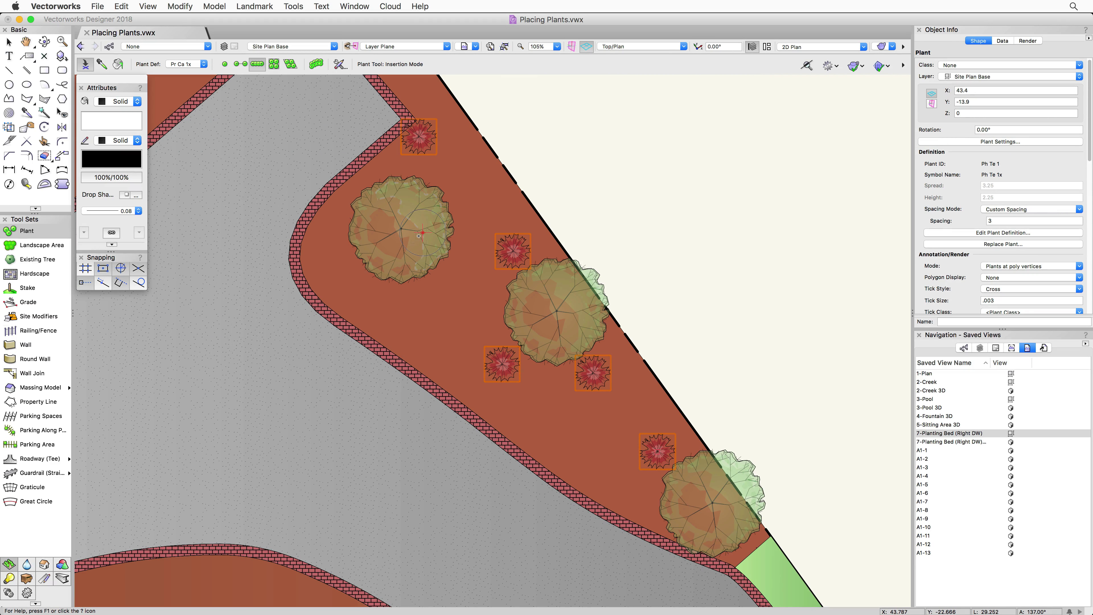
pyautogui.click(424, 94)
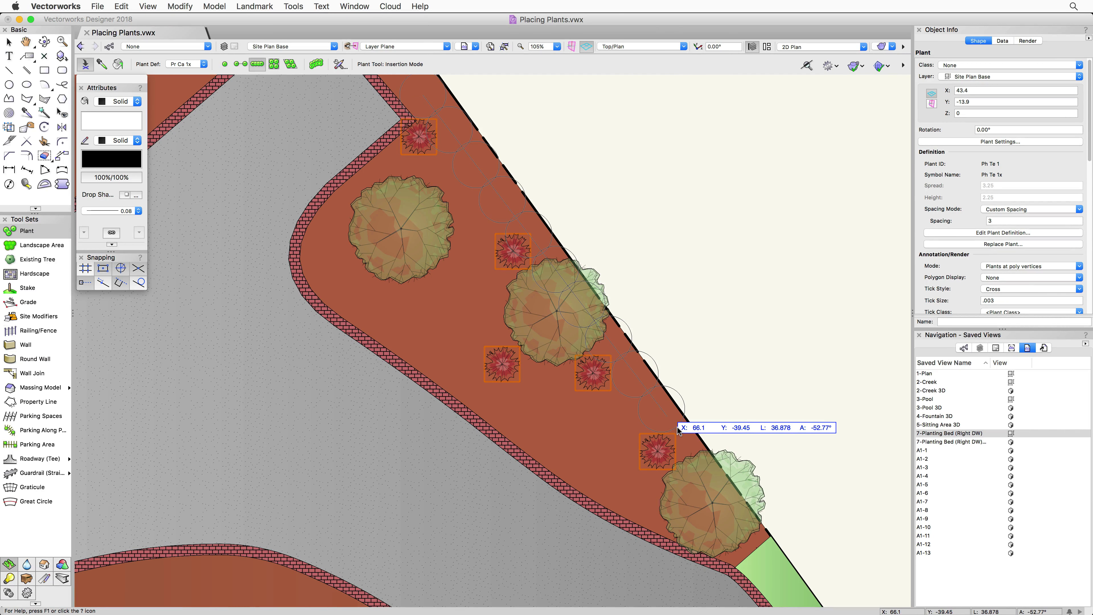
pyautogui.click(758, 531)
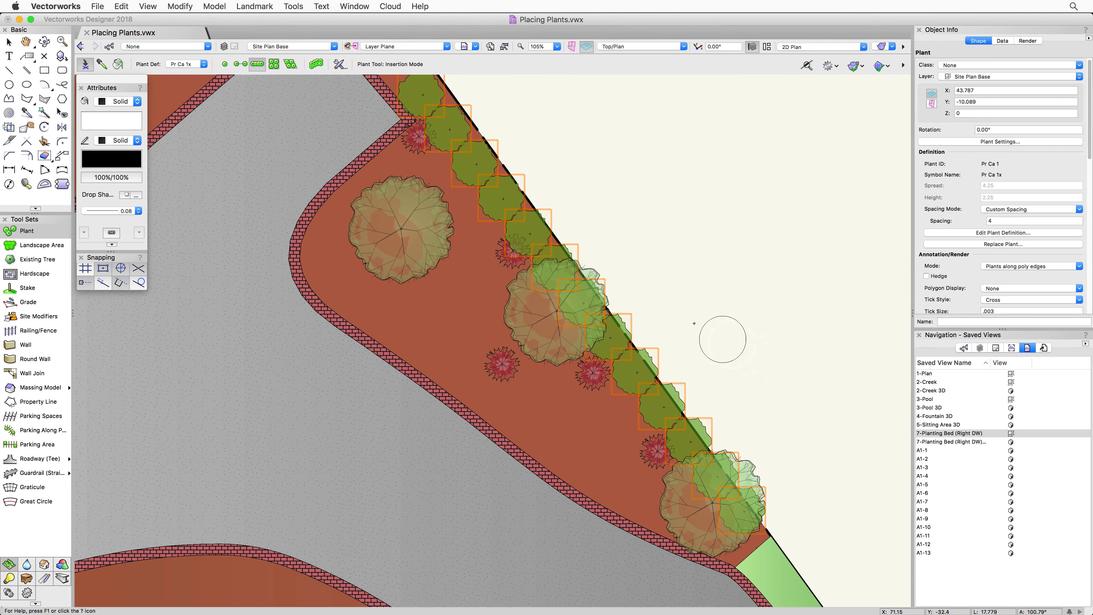
pyautogui.press('Escape')
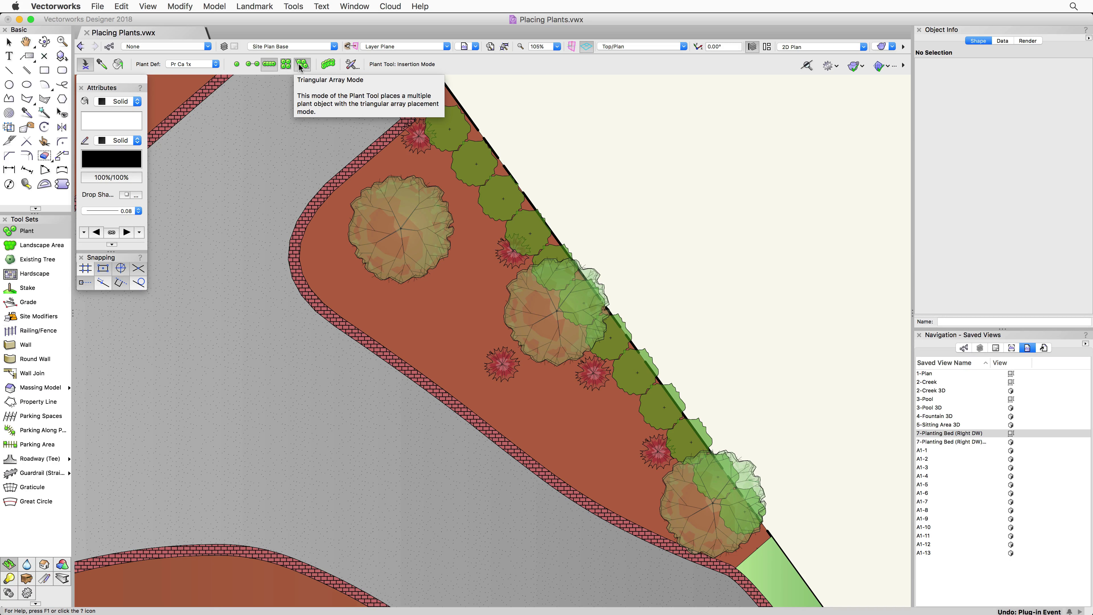
# Place Ag Si 1x plants in a rectangular array about 11.5 wide by 16 high on the blank area beyond the bed's boundary.
pyautogui.click(216, 65)
pyautogui.moveTo(561, 225); pyautogui.dragTo(568, 108)
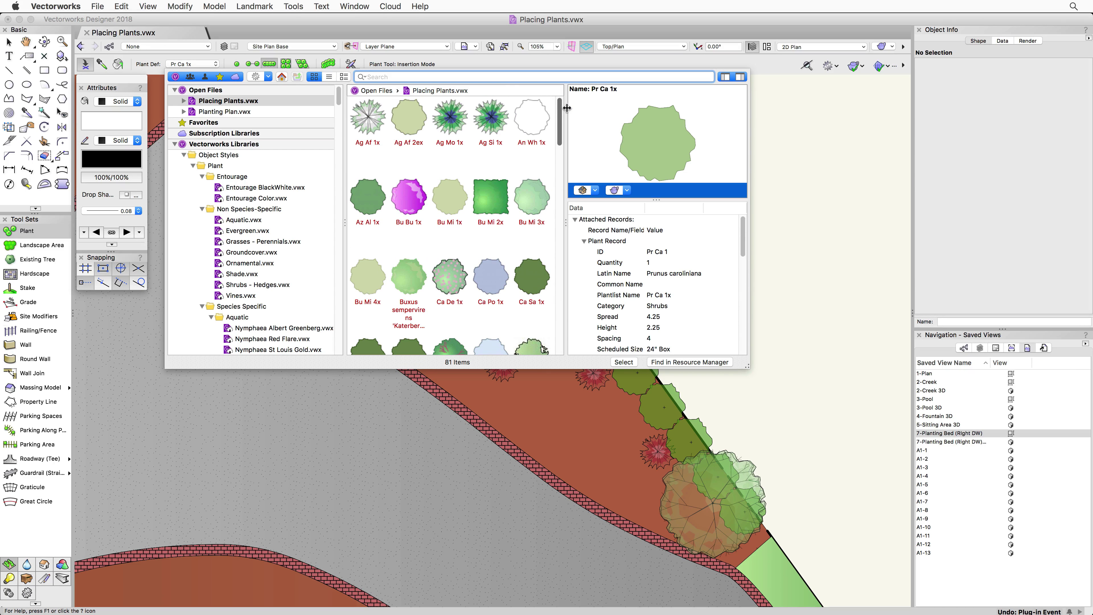
pyautogui.doubleClick(491, 117)
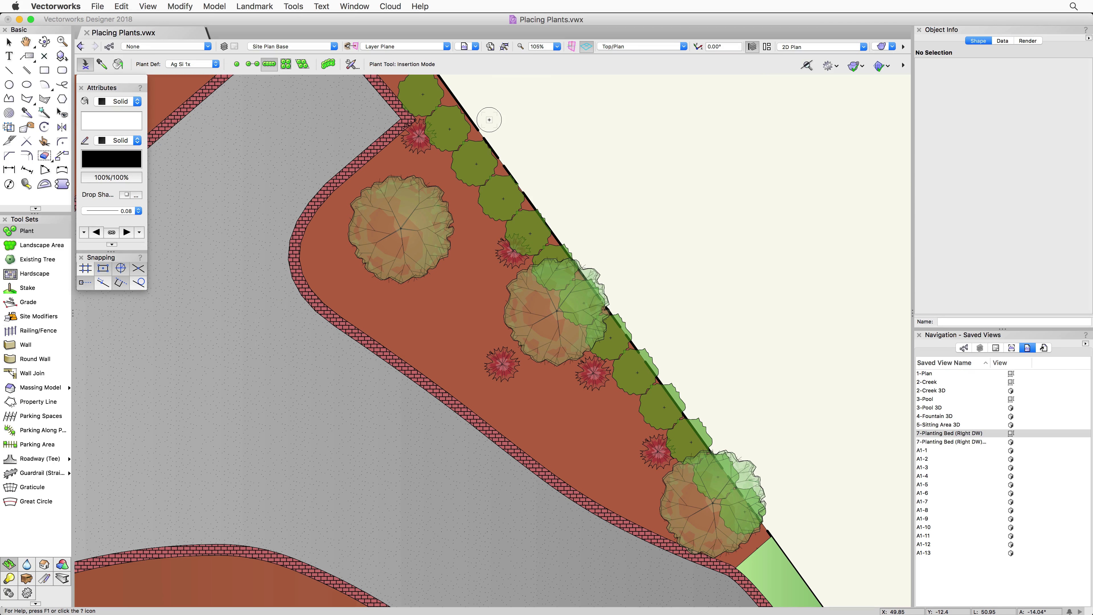
pyautogui.click(286, 65)
pyautogui.click(603, 106)
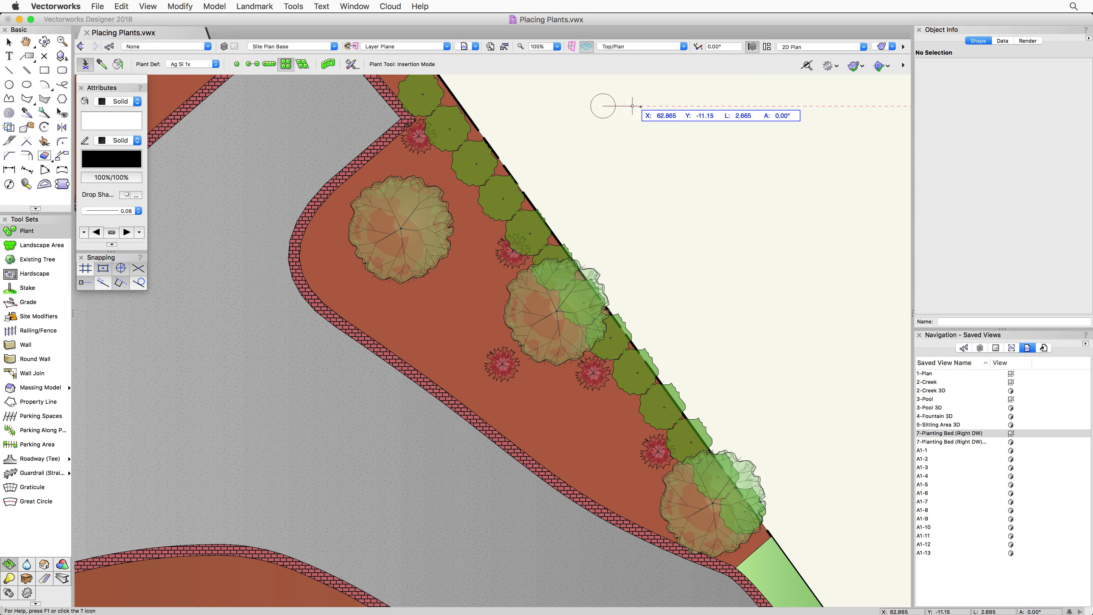
pyautogui.click(728, 105)
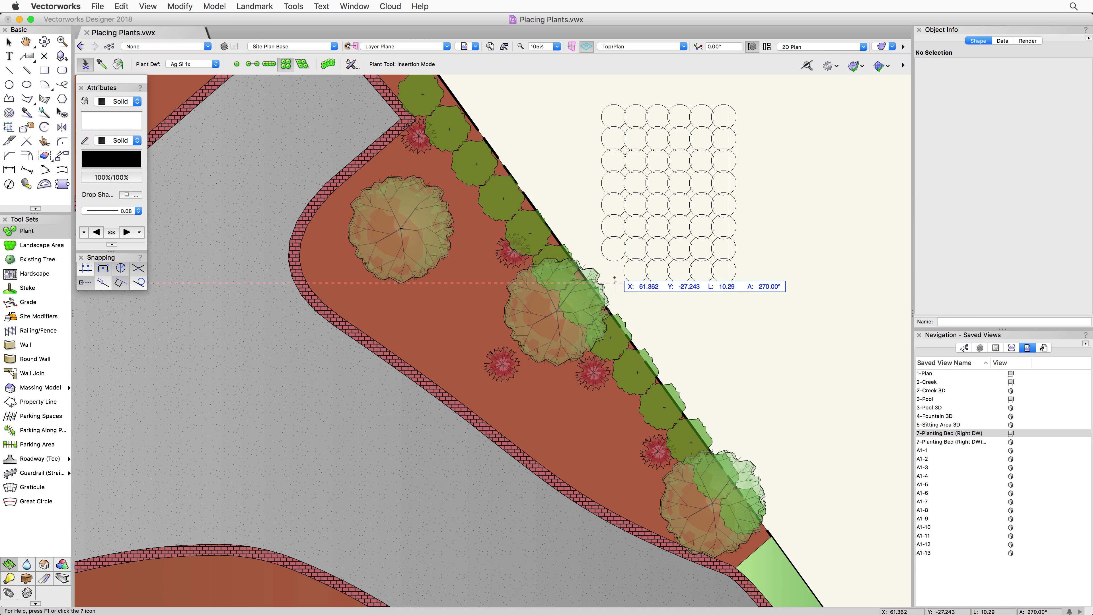
pyautogui.click(604, 284)
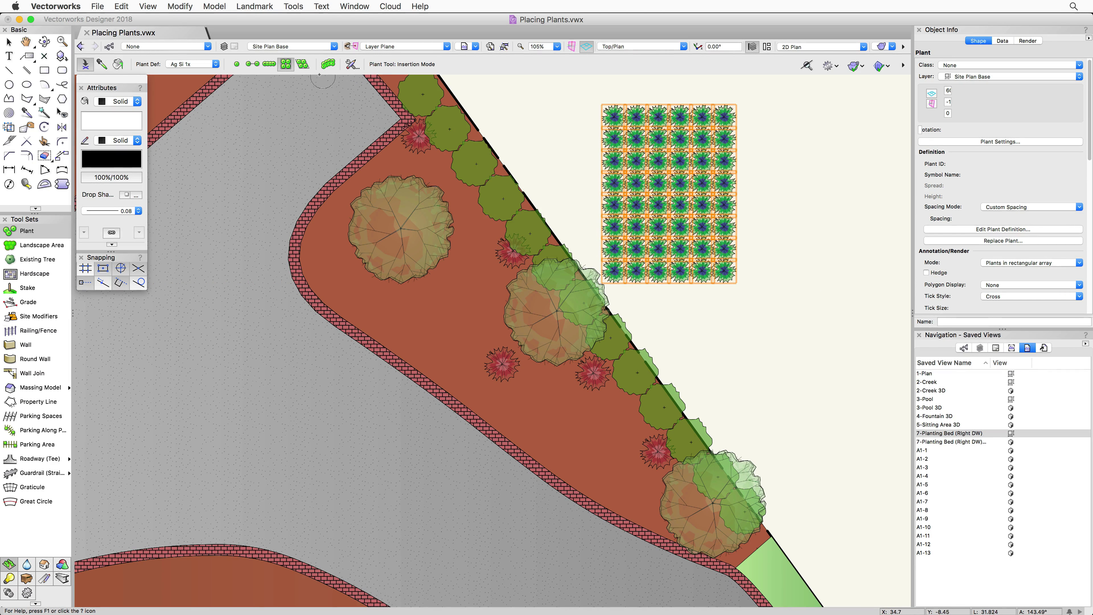
# Place Ag Si 1x plants in a triangular array about 10 wide by 16.7 high beside the rectangular array.
pyautogui.press('h')
pyautogui.moveTo(768, 175)
pyautogui.mouseDown()
pyautogui.moveTo(648, 164)
pyautogui.moveTo(561, 191)
pyautogui.mouseUp()
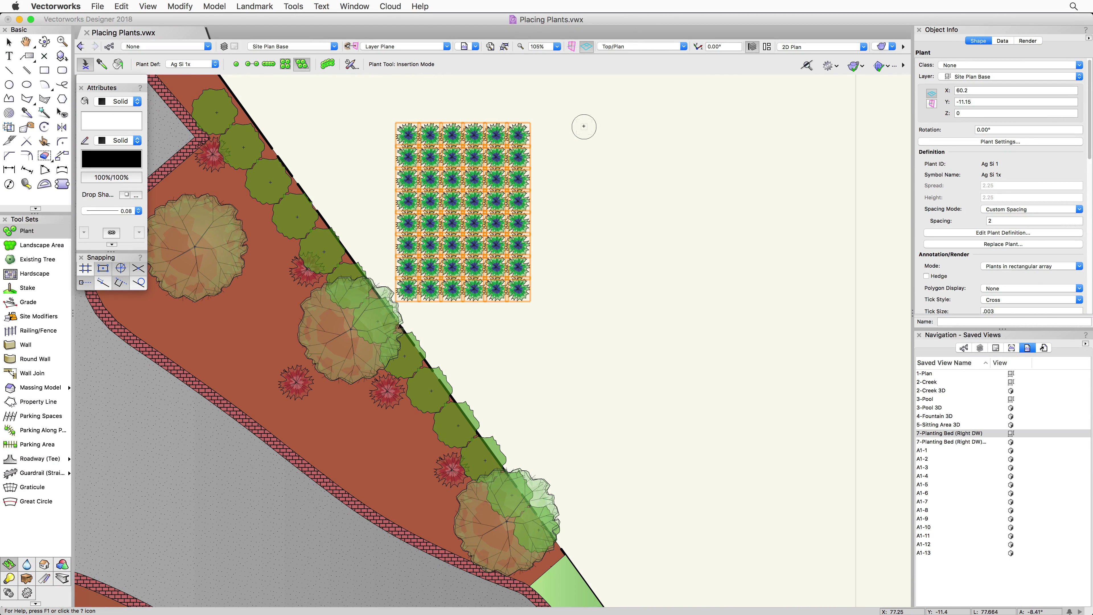
pyautogui.click(696, 125)
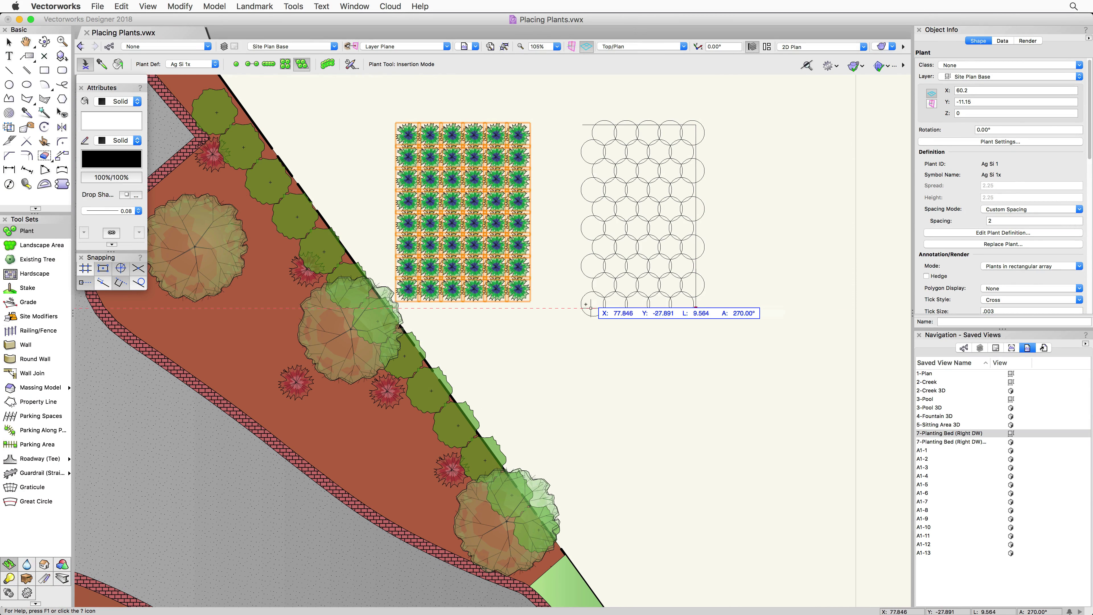
pyautogui.click(579, 306)
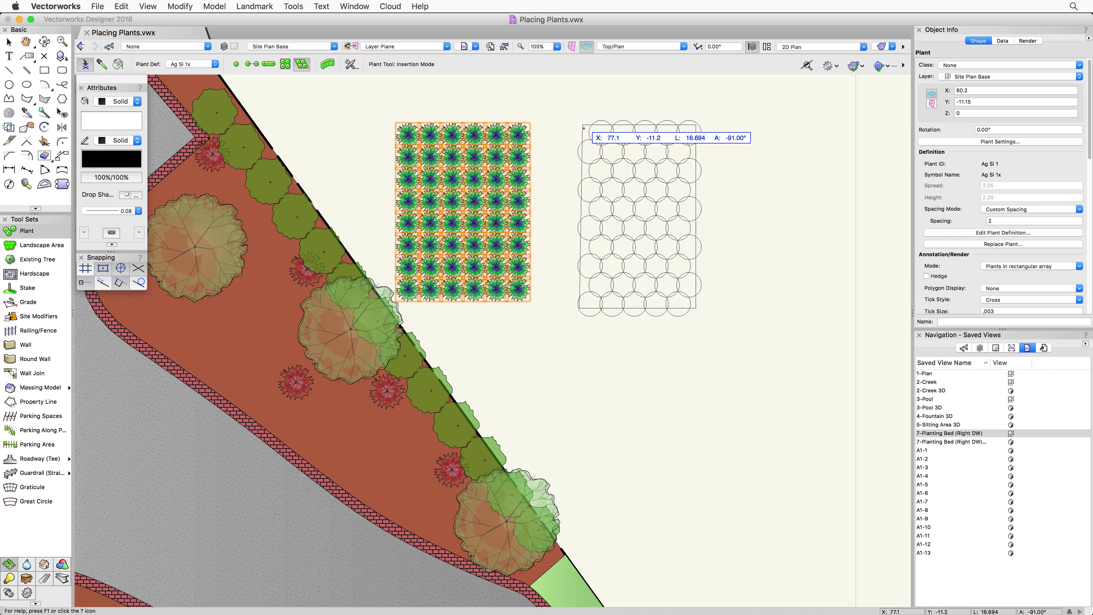
pyautogui.click(583, 126)
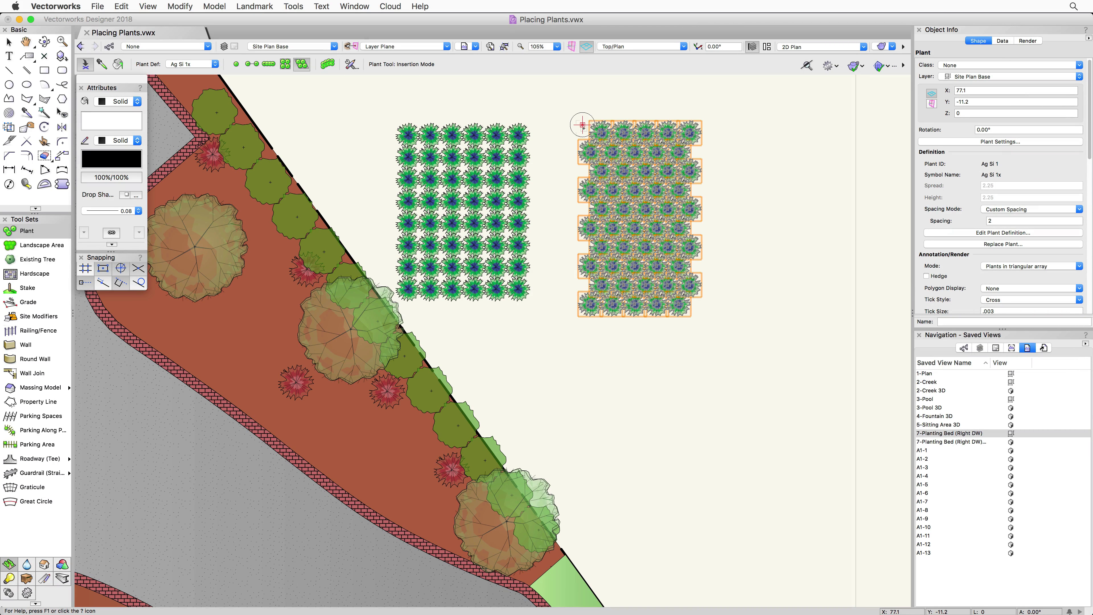
# Select the rectangular Ag Si 1x array and set its Tag Display to Left.
pyautogui.press('x')
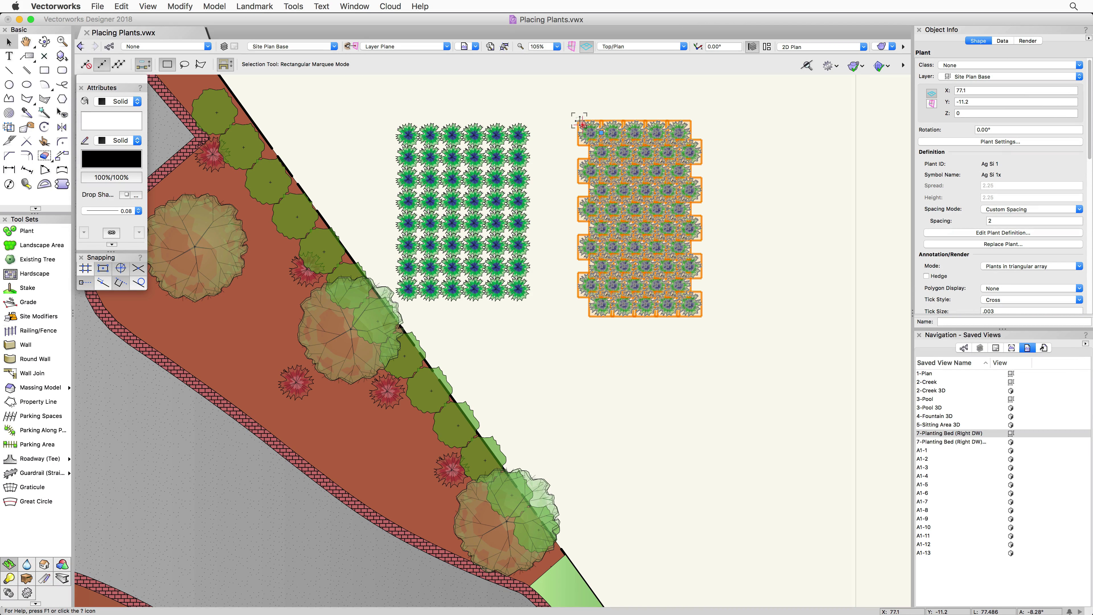
pyautogui.click(441, 157)
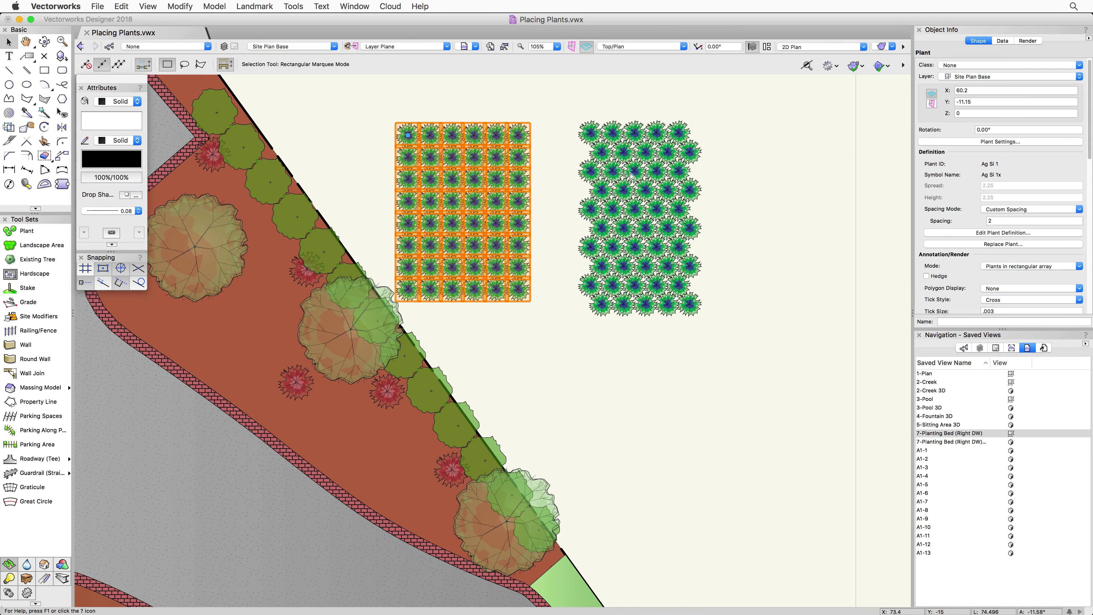
pyautogui.scroll(-10, 1086, 98)
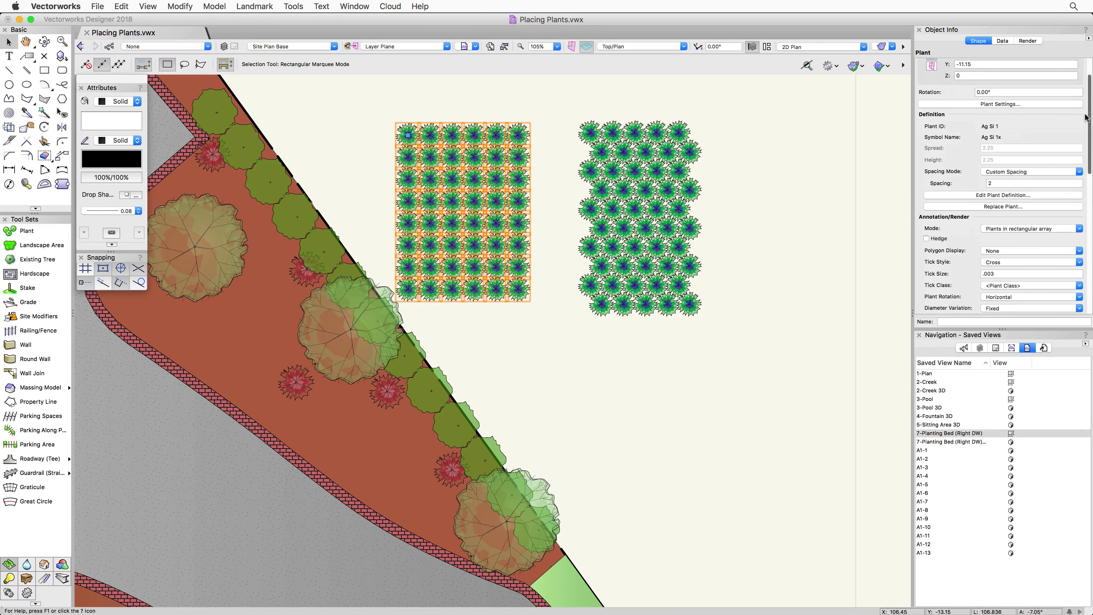
pyautogui.click(1078, 174)
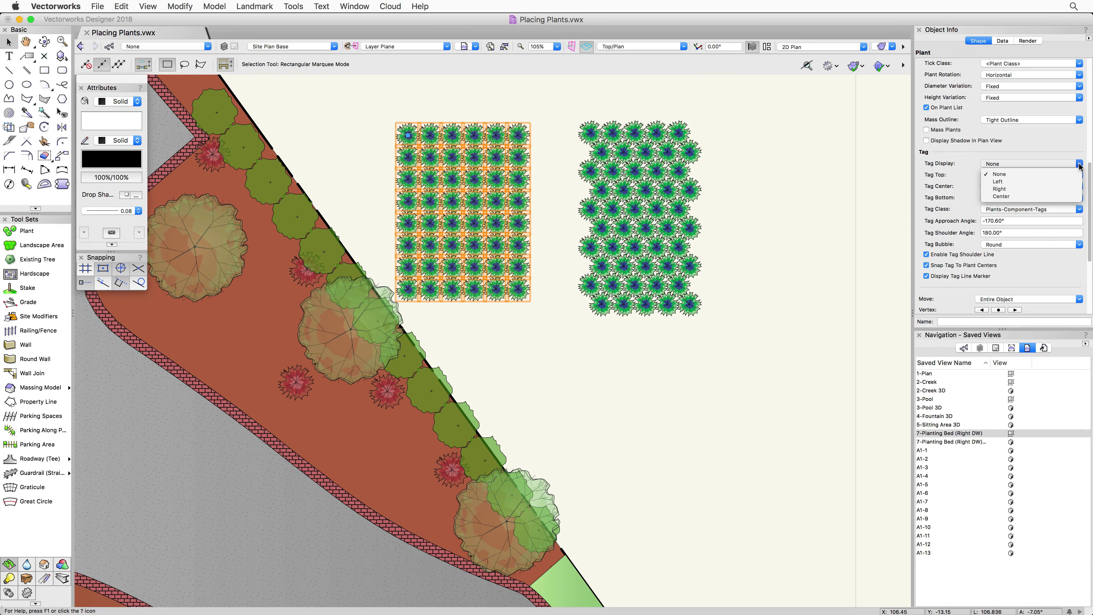
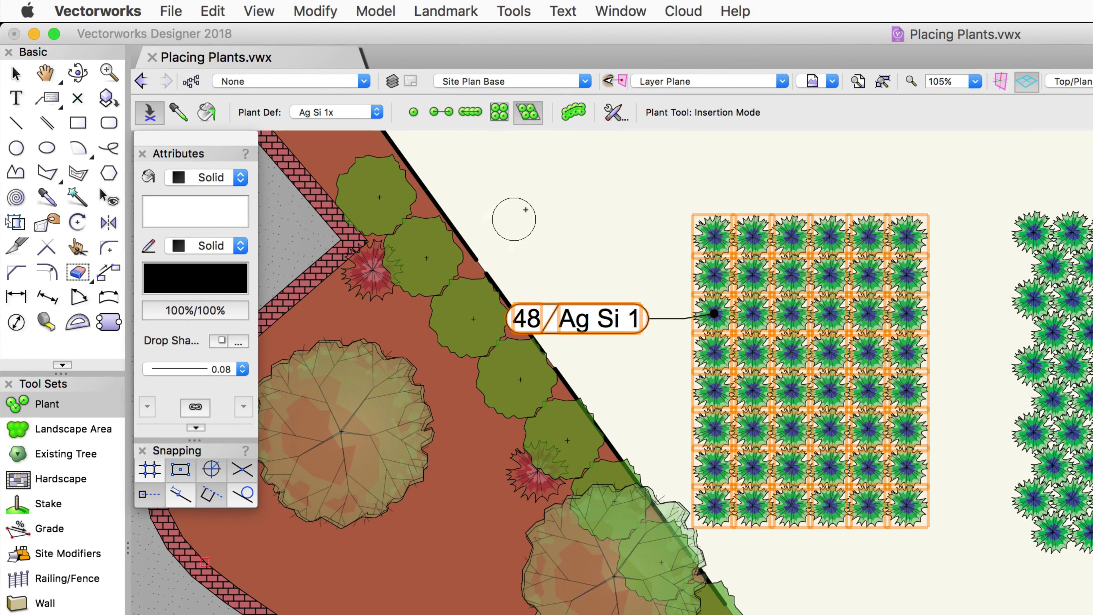
# Place a Rosa canina hedge in Poly-Edge Spaced Mode with Hedge Mode on, along the bed's curved brick edging down to its lower tip.
pyautogui.click(574, 116)
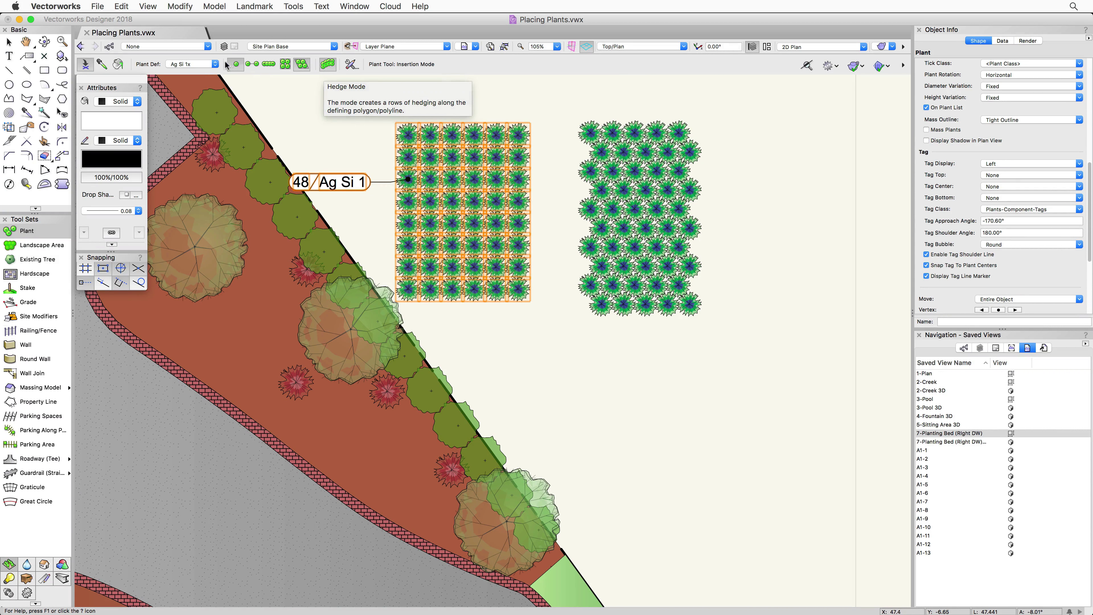
pyautogui.click(216, 65)
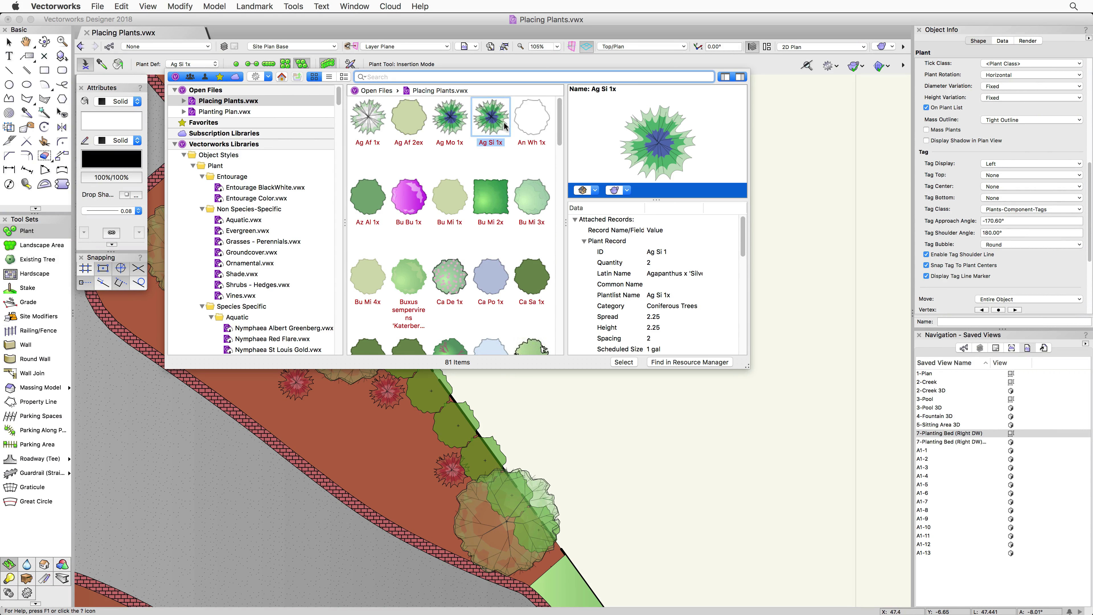
pyautogui.moveTo(561, 117); pyautogui.dragTo(557, 263)
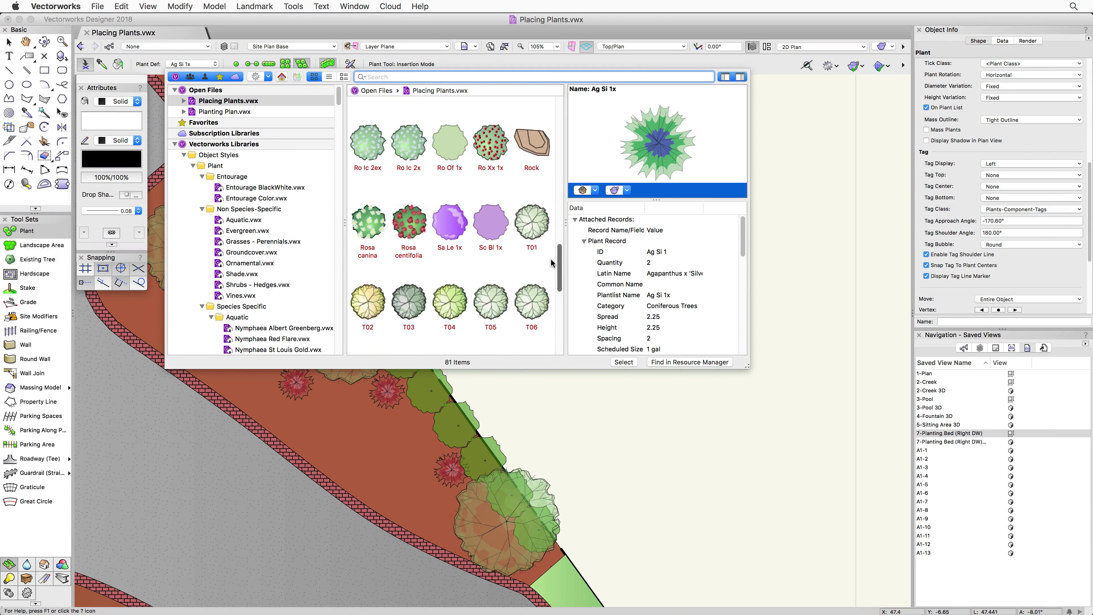
pyautogui.doubleClick(367, 206)
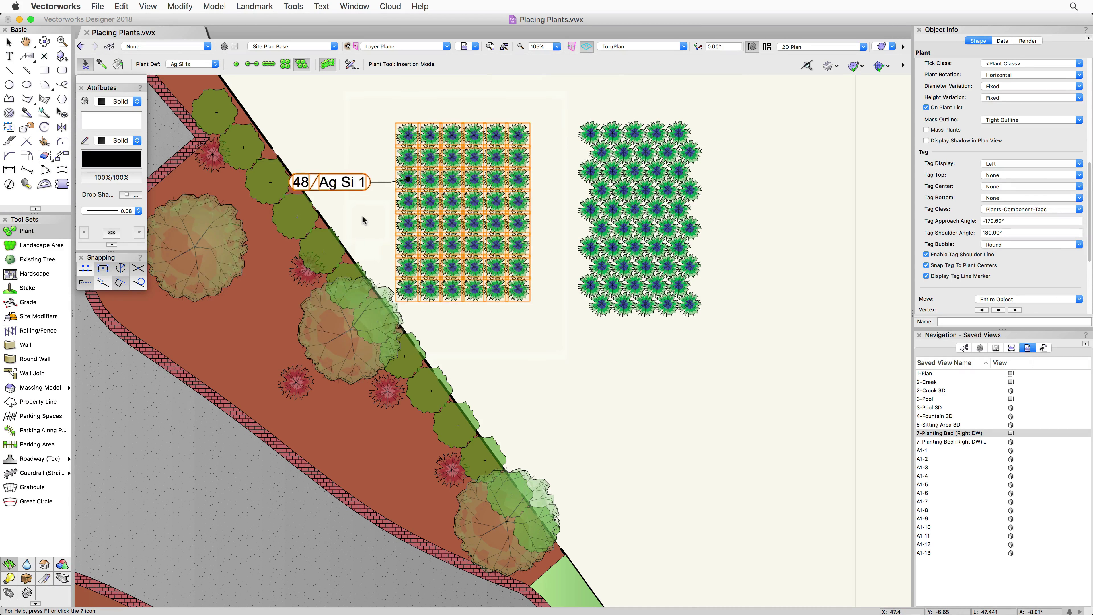
pyautogui.press('space')
pyautogui.moveTo(313, 215); pyautogui.dragTo(561, 191)
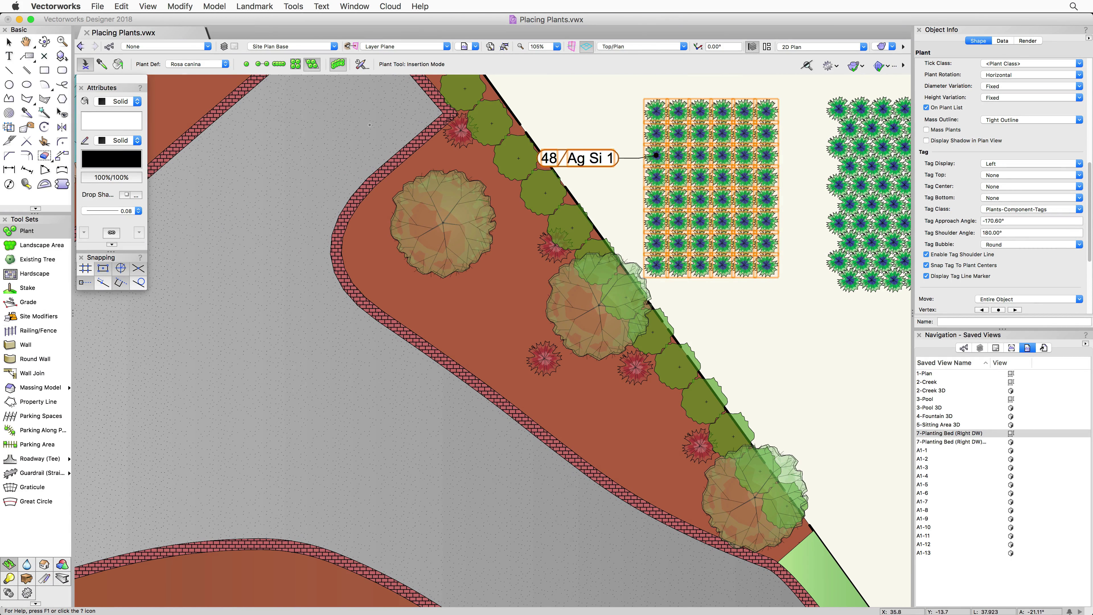
pyautogui.click(279, 64)
pyautogui.click(431, 138)
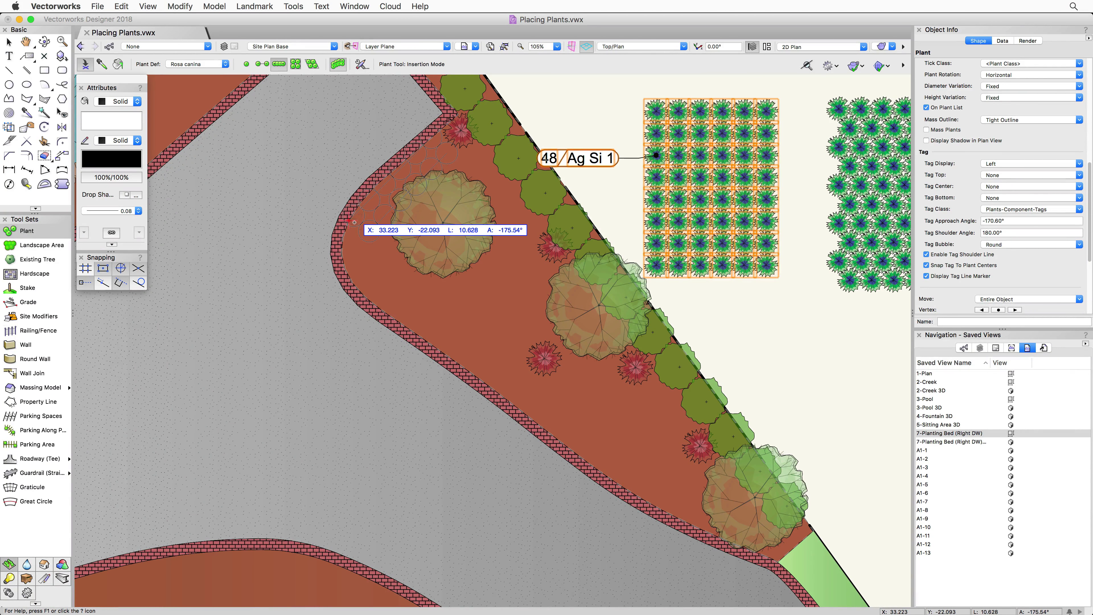
pyautogui.click(351, 267)
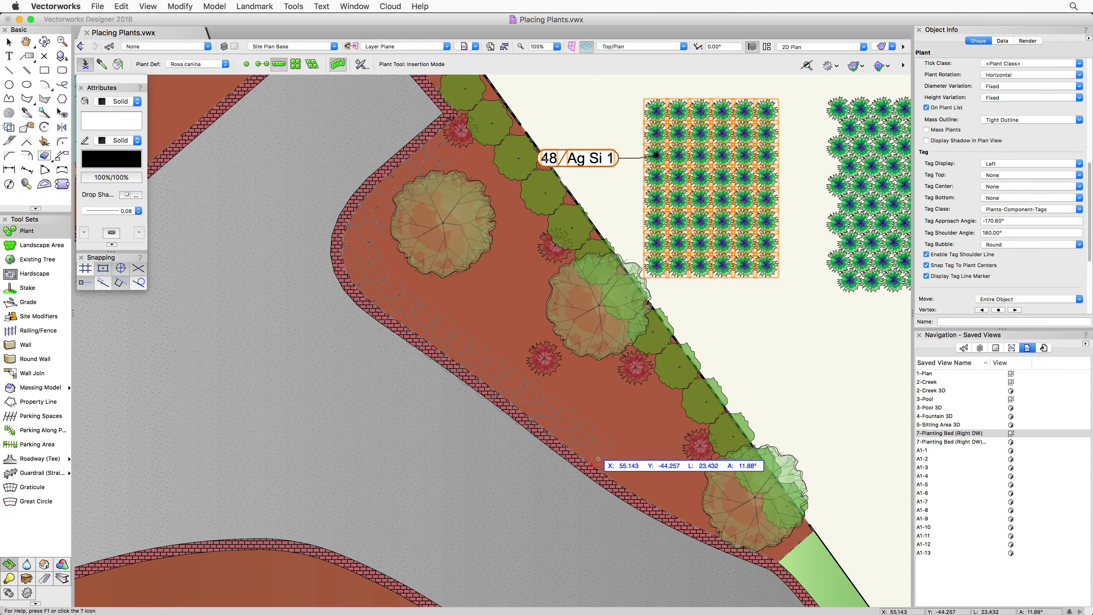
pyautogui.click(613, 471)
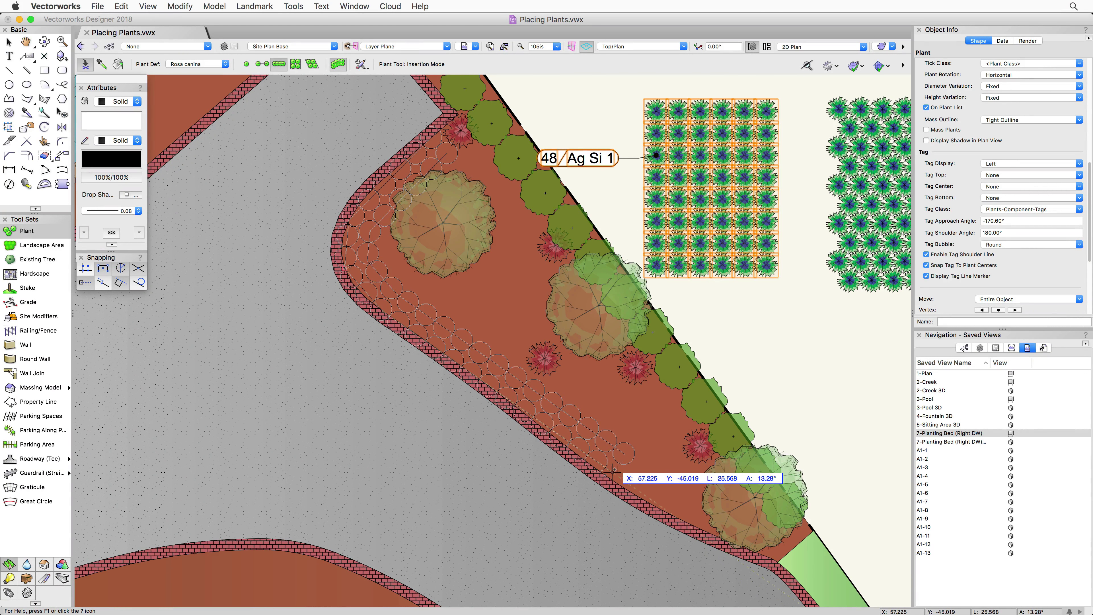
pyautogui.click(777, 547)
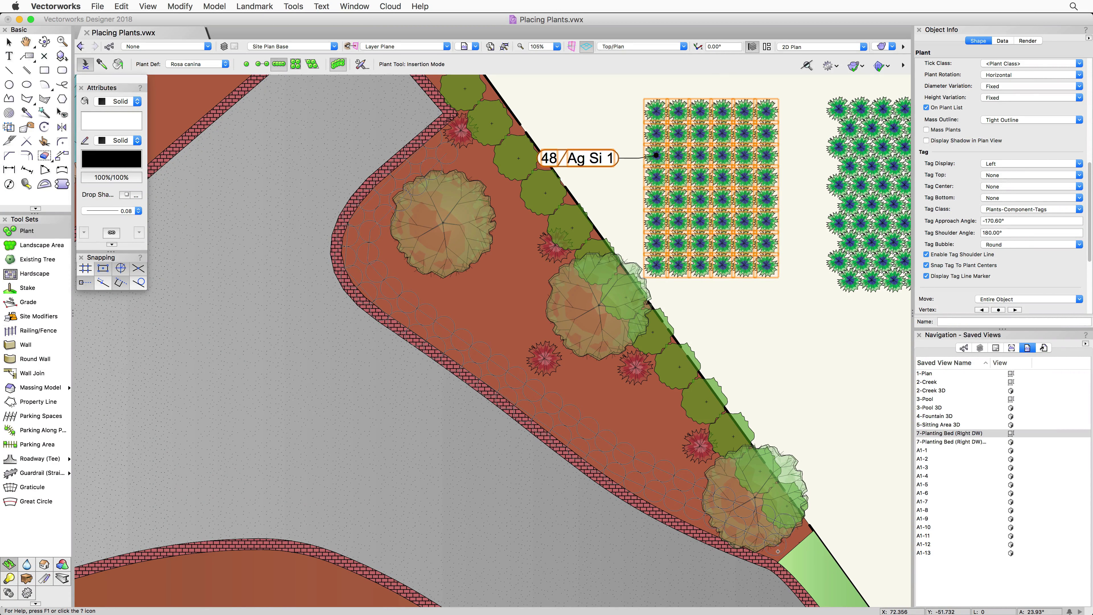
pyautogui.doubleClick(777, 550)
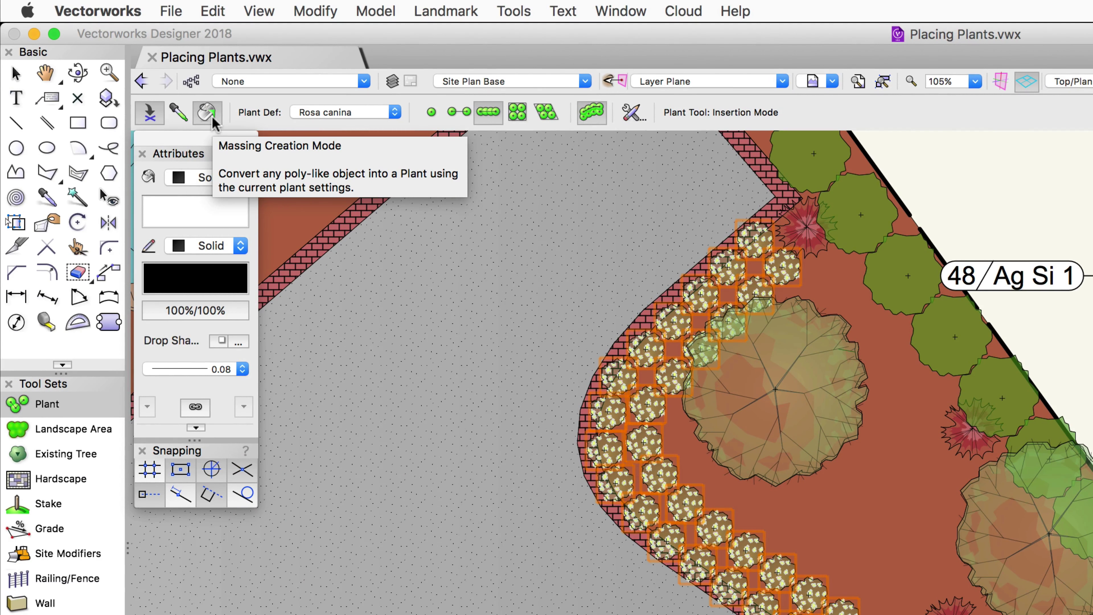
# Pick up the settings of the bed's T11 tree and place two more single T11 trees between the existing ones.
pyautogui.click(176, 114)
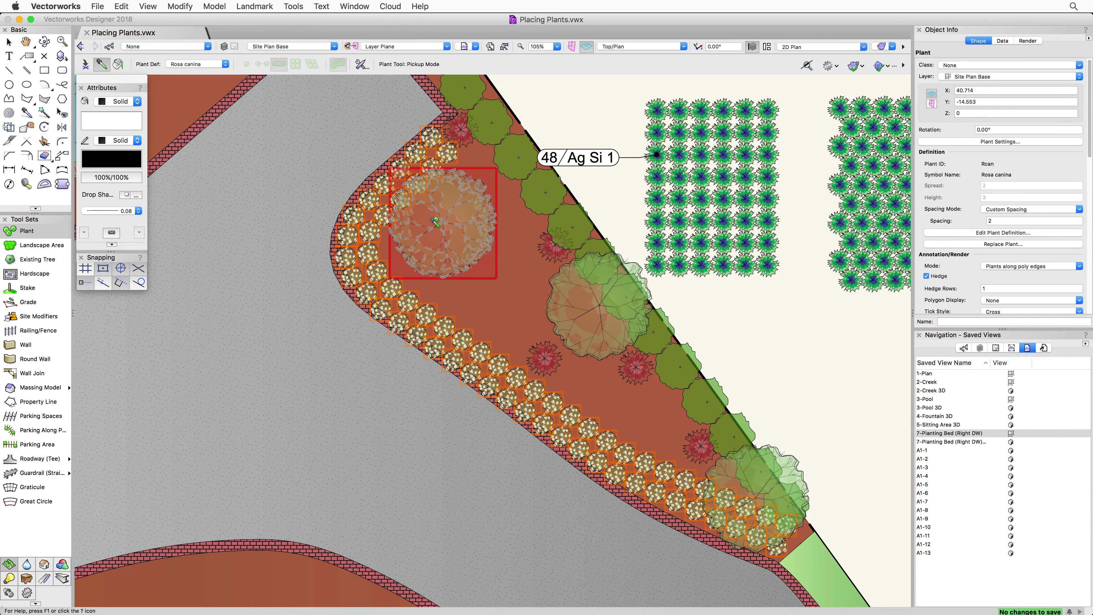
pyautogui.click(443, 222)
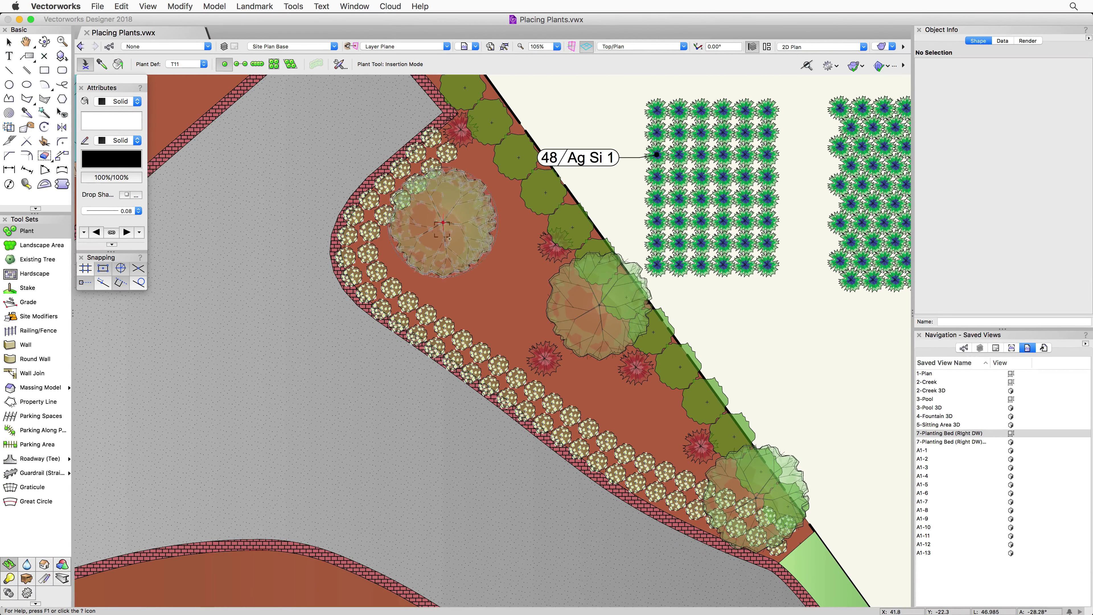
pyautogui.click(443, 223)
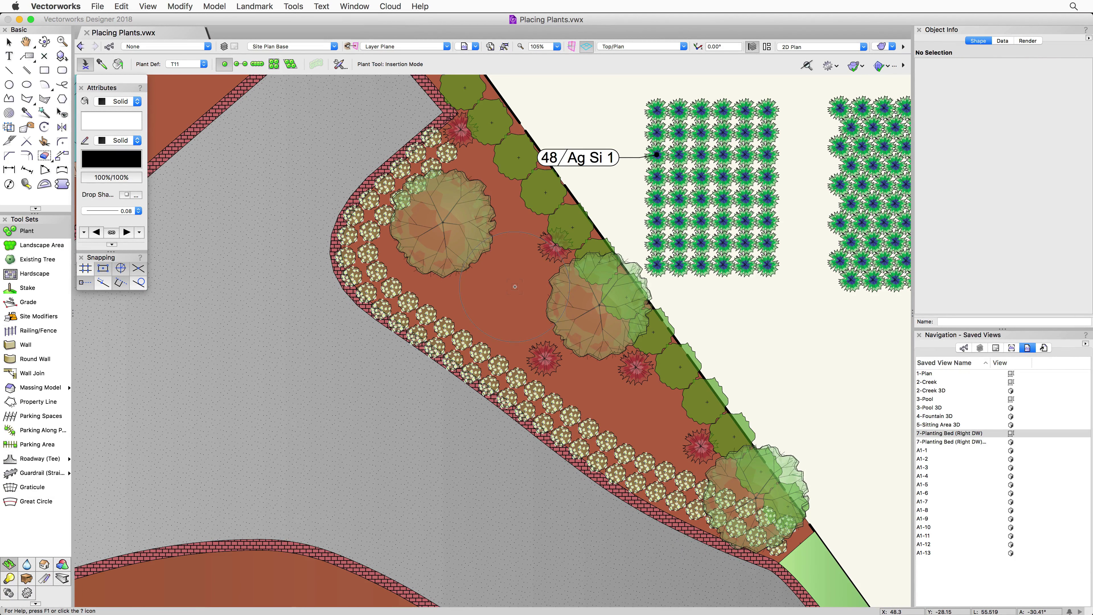
pyautogui.click(511, 229)
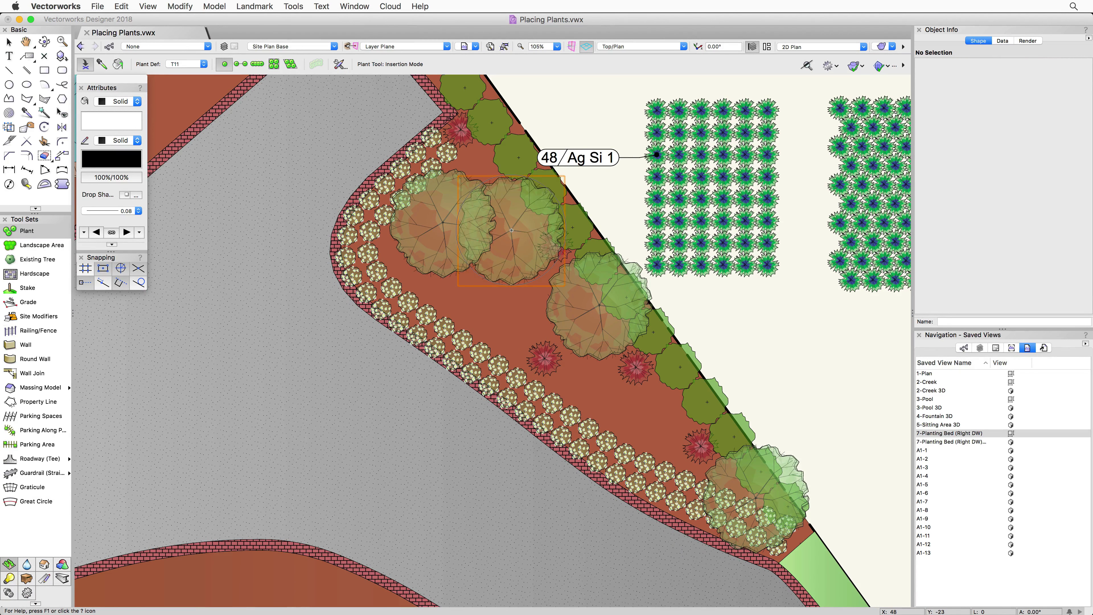
pyautogui.click(659, 415)
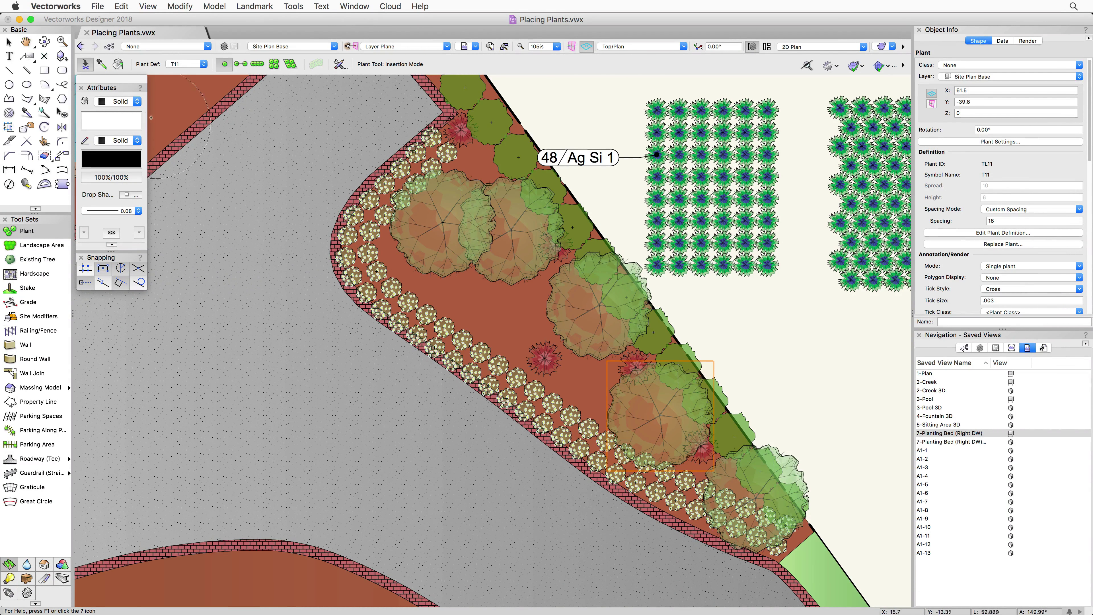
# In the second Right DW planting bed saved view, convert the first rectangle into a single T11 and the second into T11 plants at poly vertices.
pyautogui.click(120, 67)
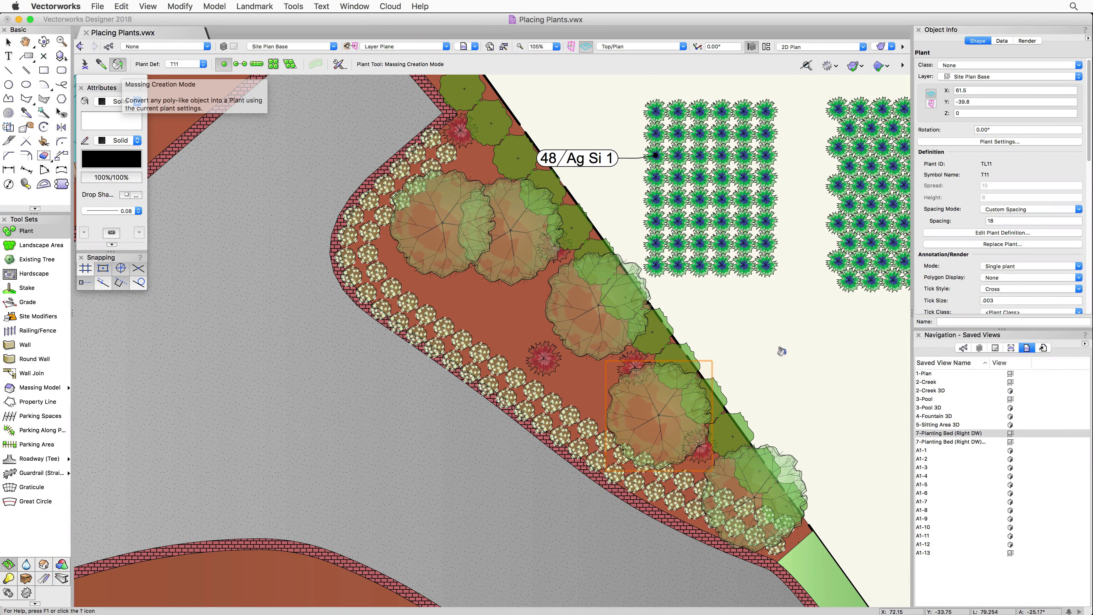
pyautogui.click(943, 441)
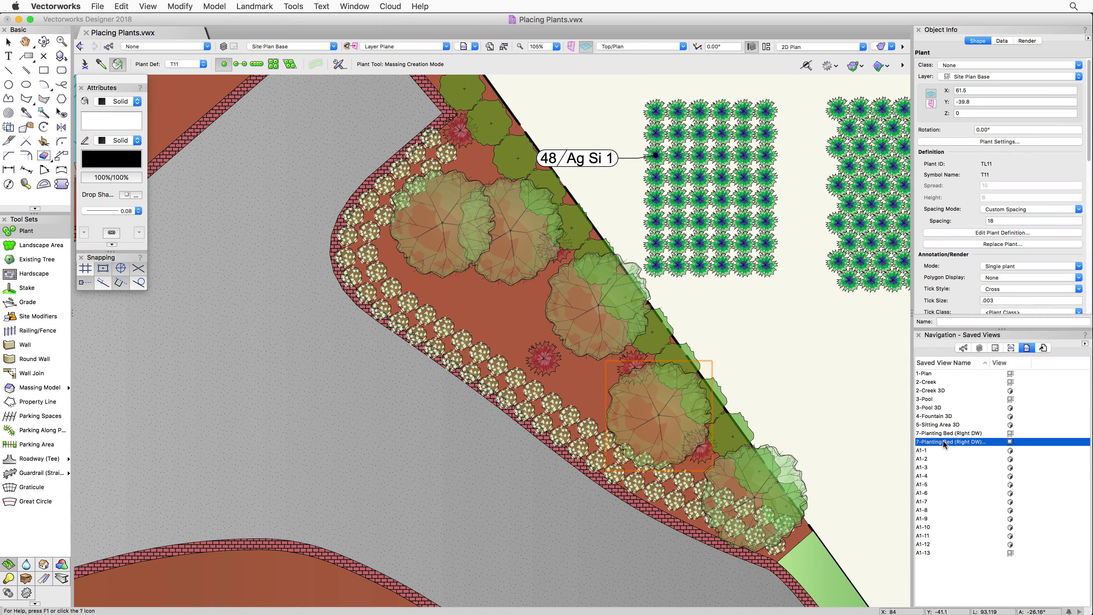
pyautogui.doubleClick(943, 441)
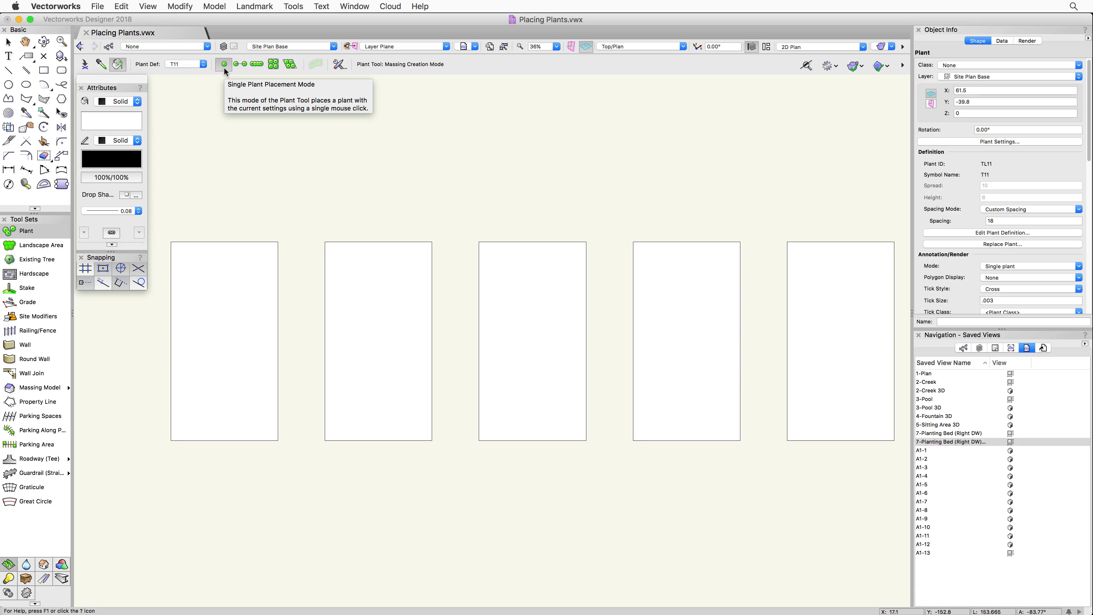
pyautogui.click(225, 322)
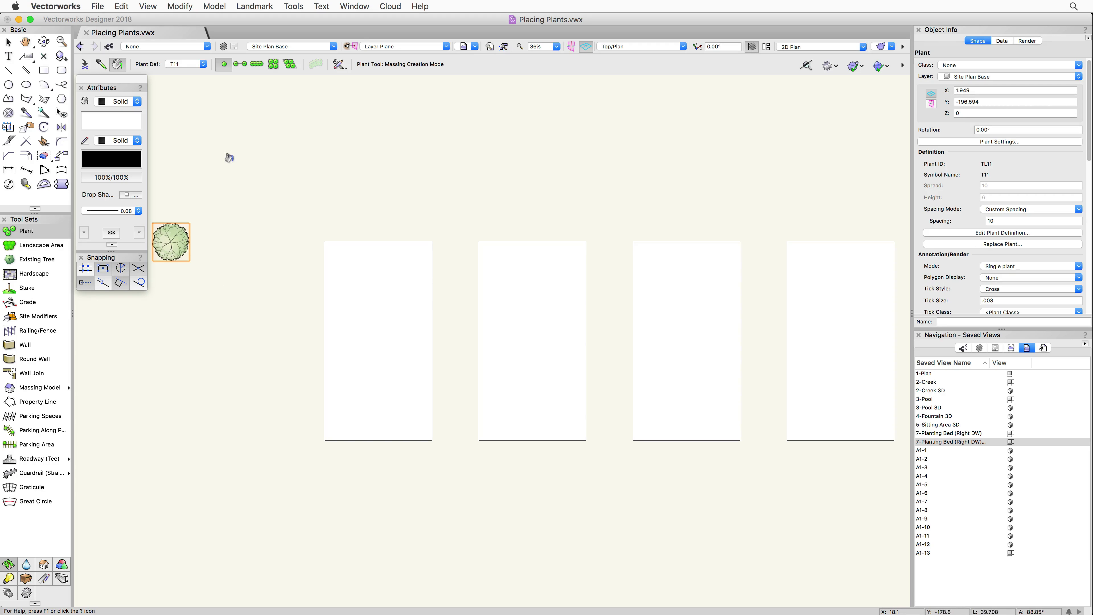
pyautogui.click(241, 64)
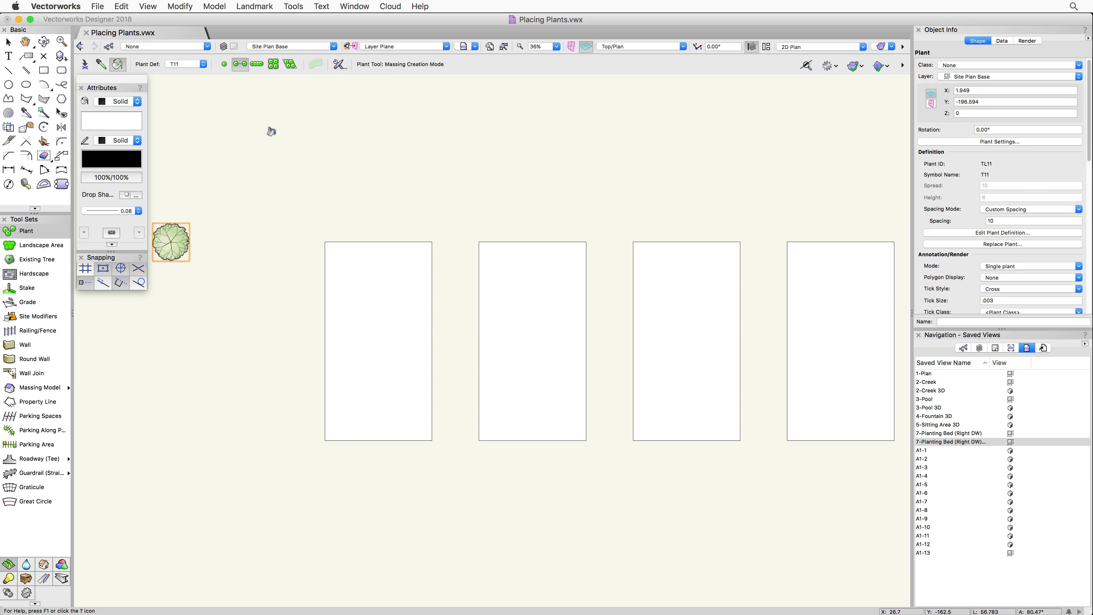
pyautogui.click(364, 301)
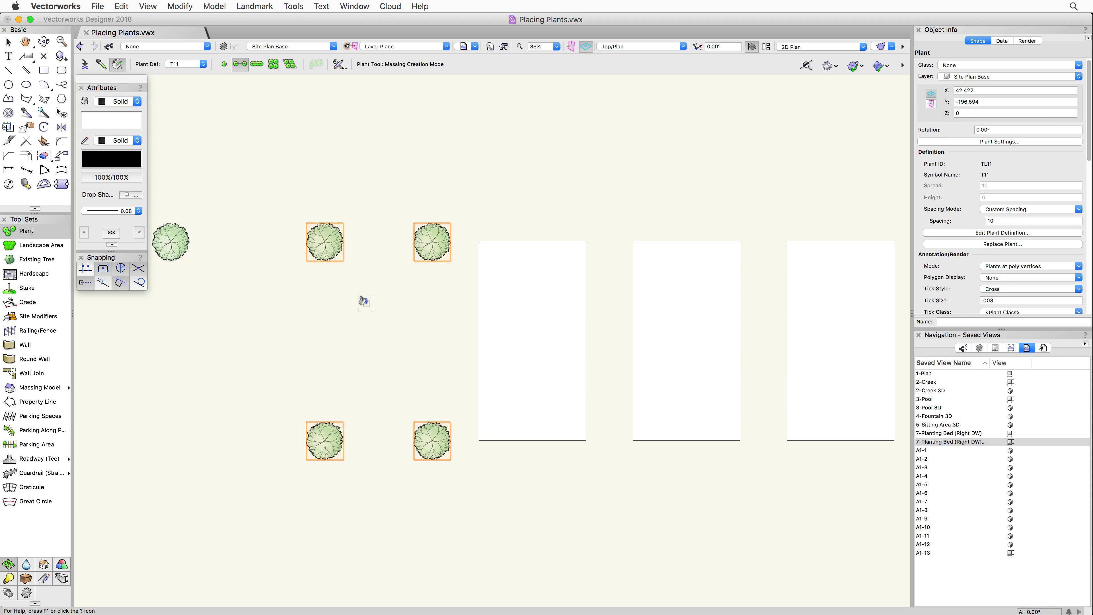